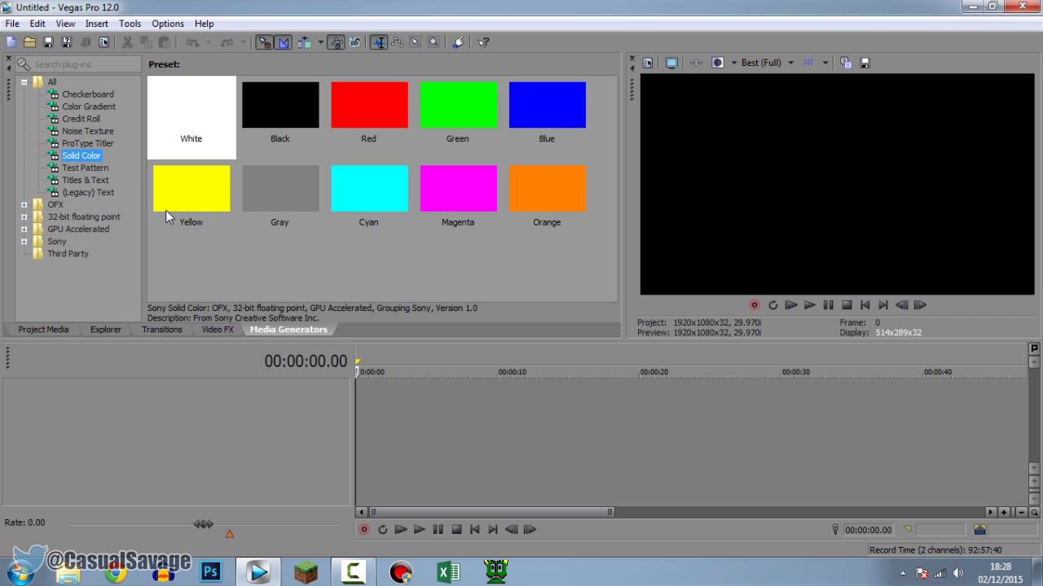
# Restore the default window layout of the workspace
pyautogui.click(65, 24)
pyautogui.moveTo(130, 66)
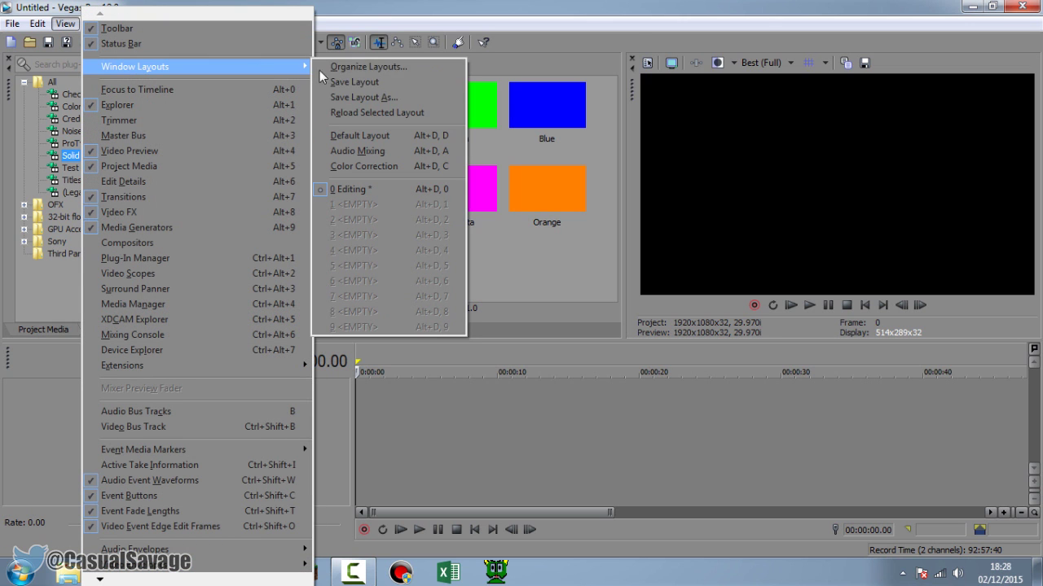
pyautogui.click(401, 135)
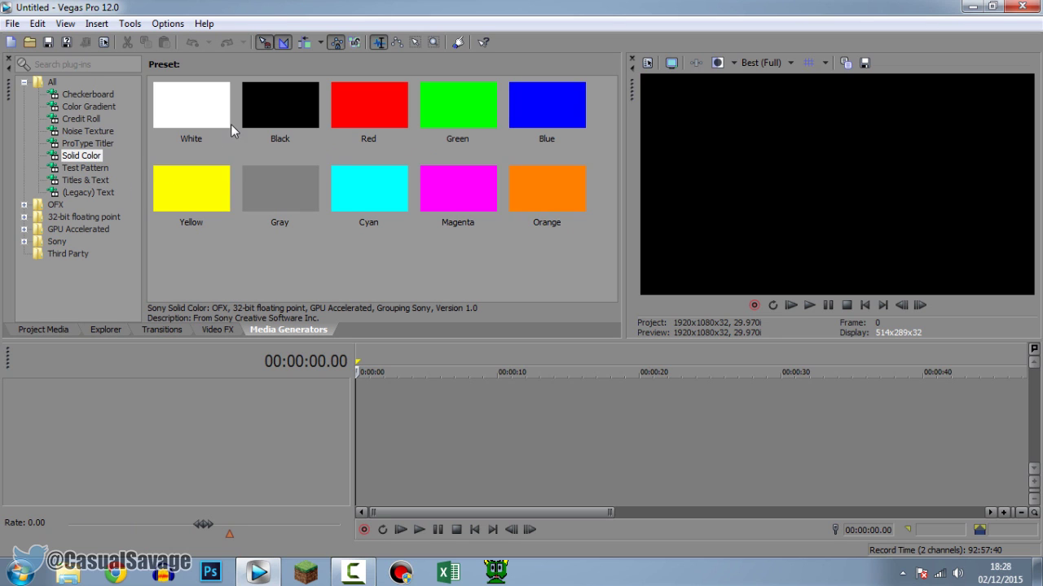
# Place a white Solid Color event at the start of the timeline and insert an empty video track above it
pyautogui.moveTo(181, 106); pyautogui.dragTo(367, 423)
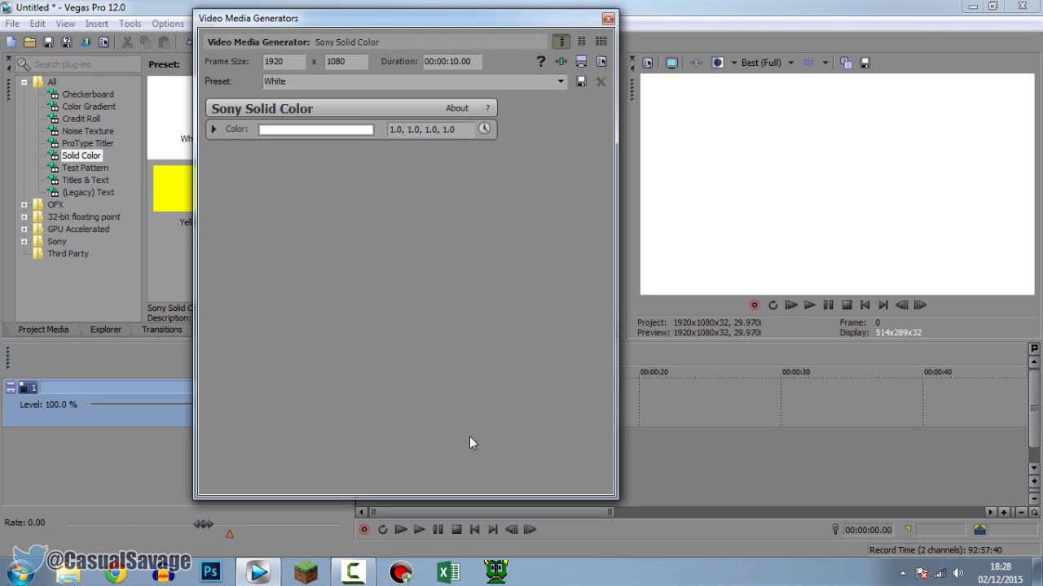
pyautogui.click(607, 18)
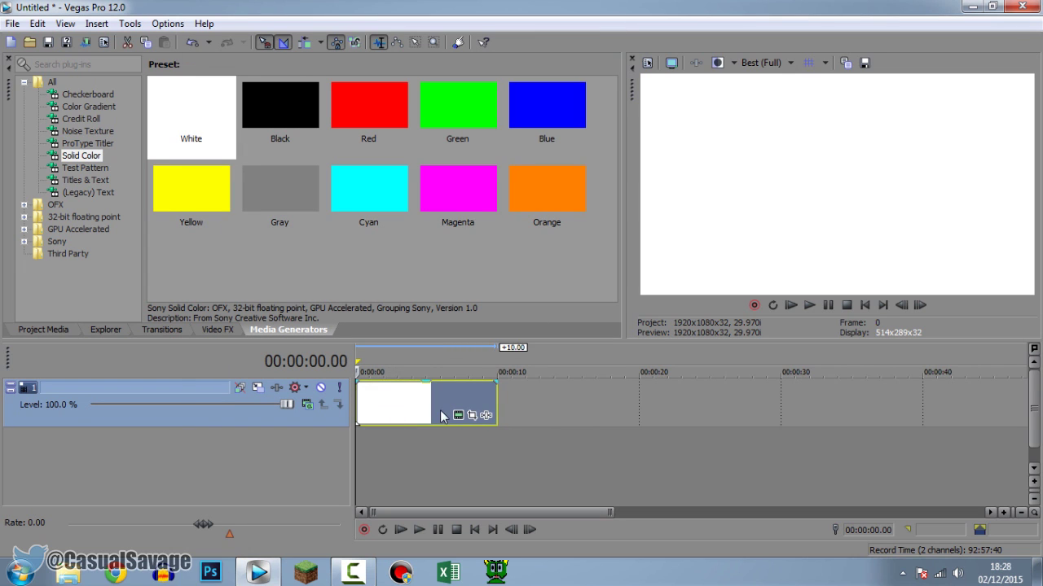
pyautogui.rightClick(332, 417)
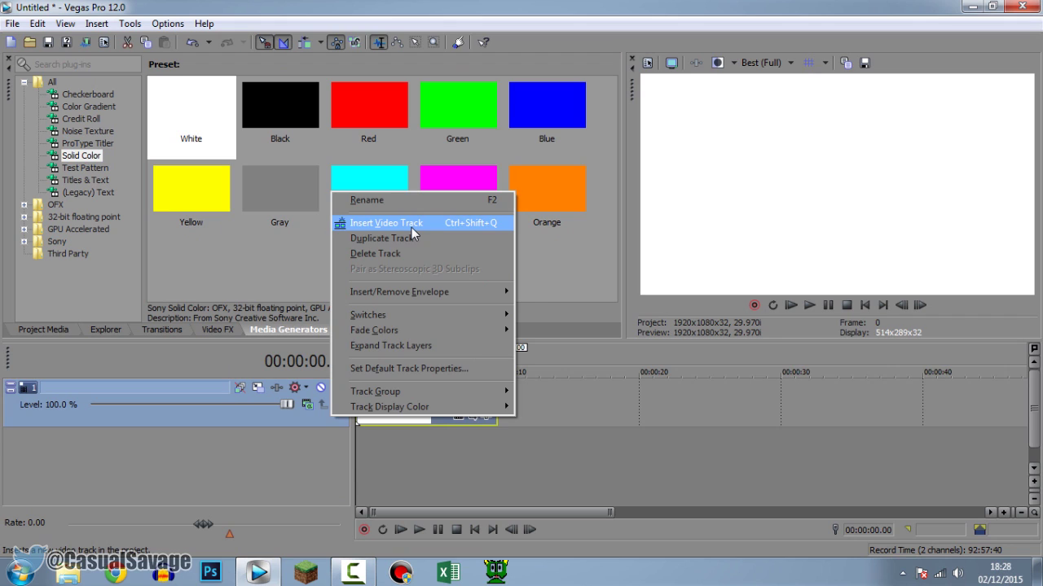
pyautogui.click(412, 234)
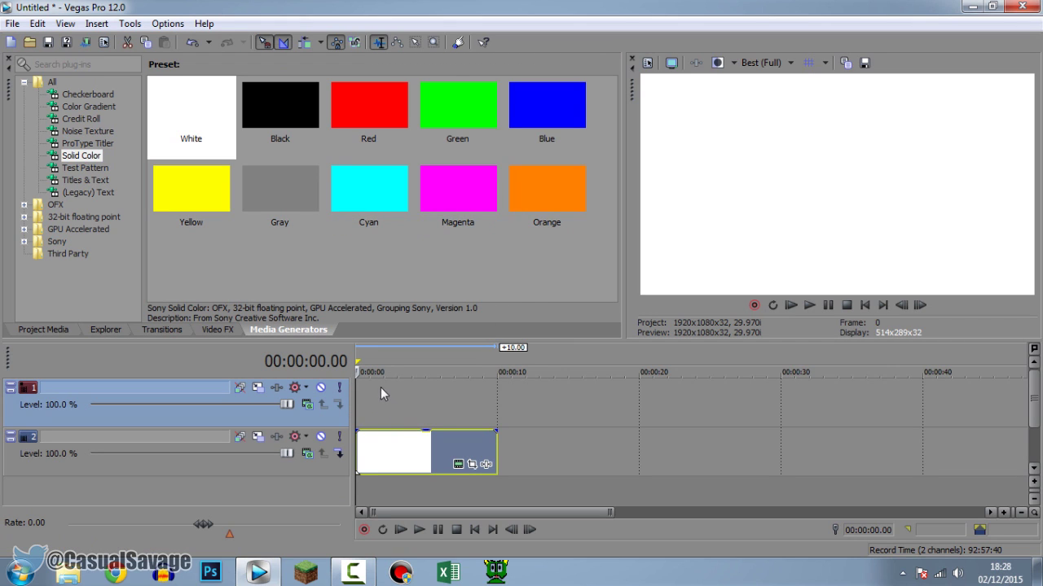
# Add a (Legacy) Text event with the Heavy Outline preset at the start of the empty video track
pyautogui.click(65, 194)
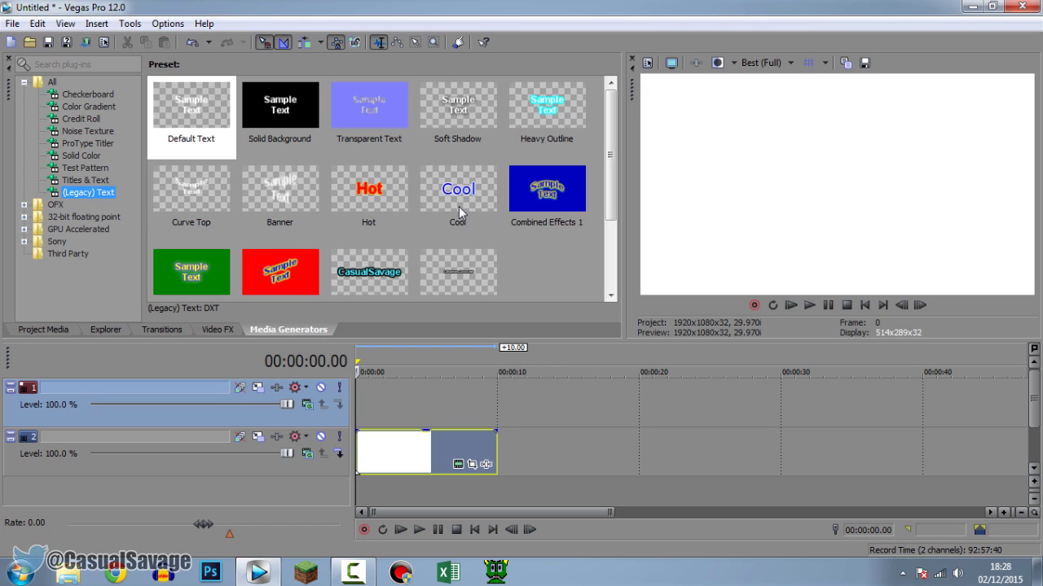
pyautogui.click(555, 108)
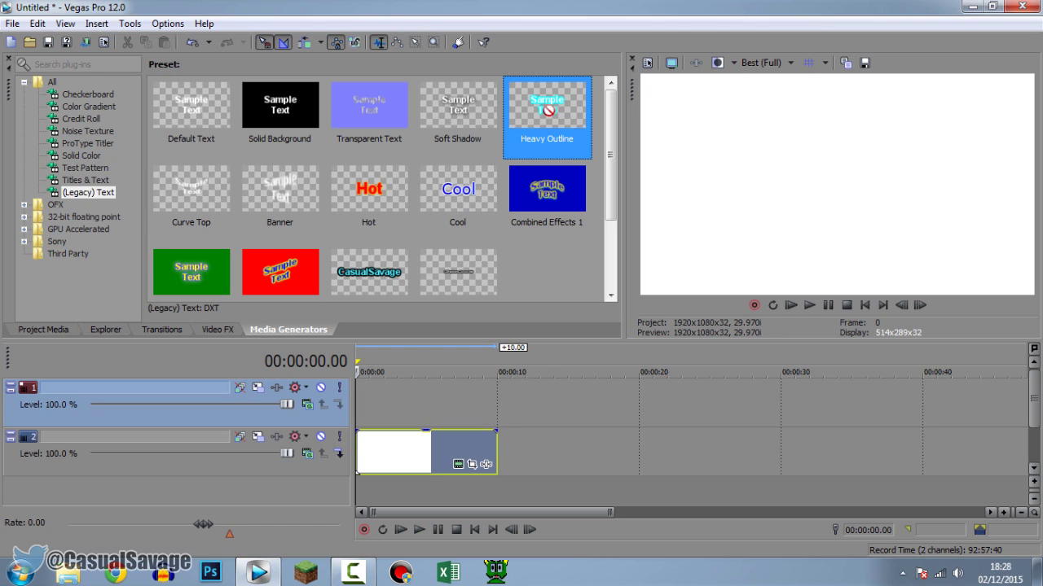
pyautogui.moveTo(412, 327); pyautogui.dragTo(357, 407)
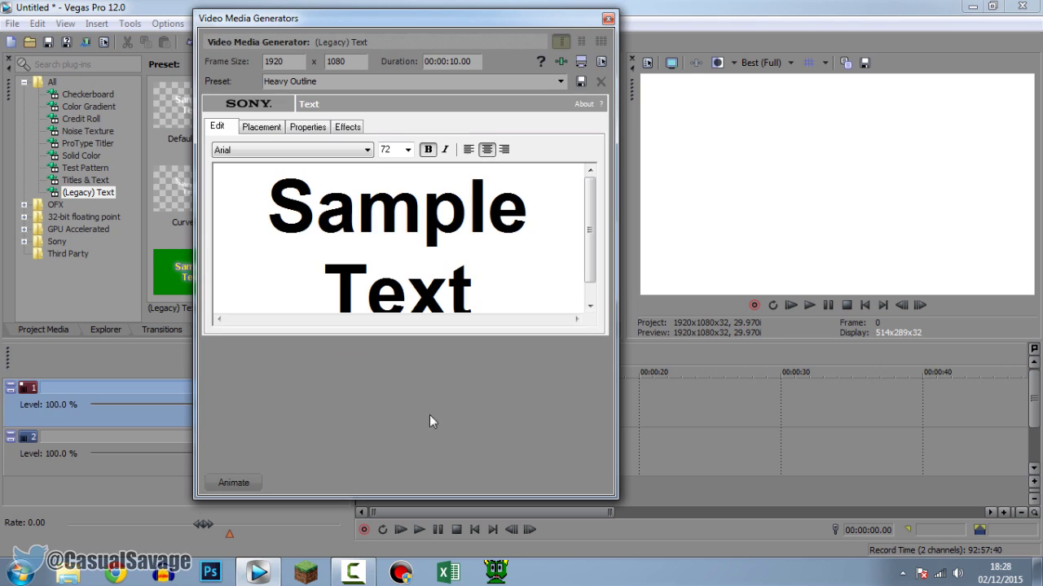
# Delete the sample text from the text generator and set the font size to 35
pyautogui.moveTo(532, 284); pyautogui.dragTo(133, 127)
pyautogui.press('BackSpace')
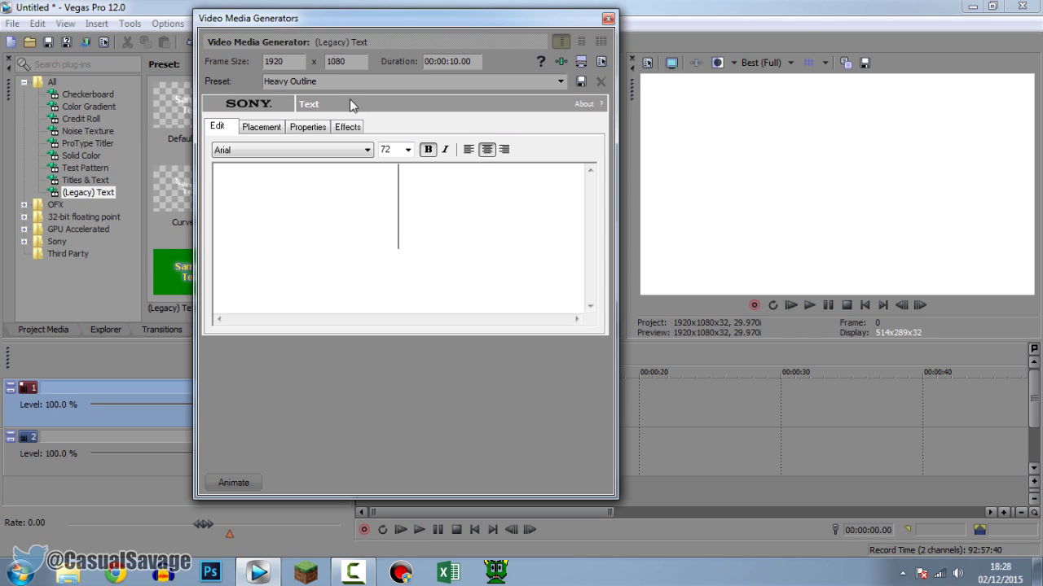
pyautogui.doubleClick(384, 149)
pyautogui.click(454, 221)
pyautogui.click(384, 150)
pyautogui.write('35')
pyautogui.click(450, 229)
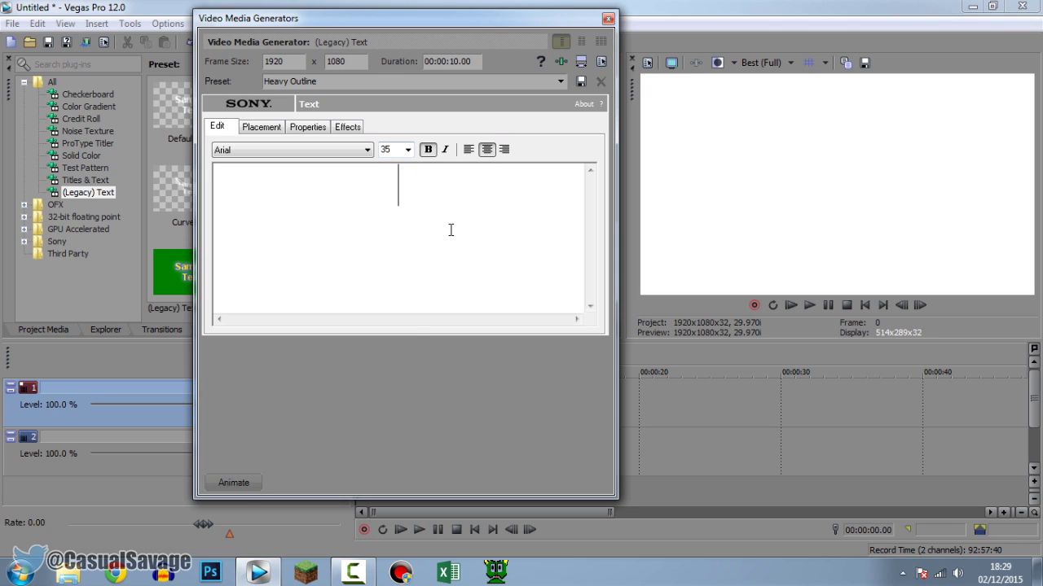
# Enable keyframe animation for the text generator and enter "|" as the text at the first keyframe
pyautogui.click(233, 483)
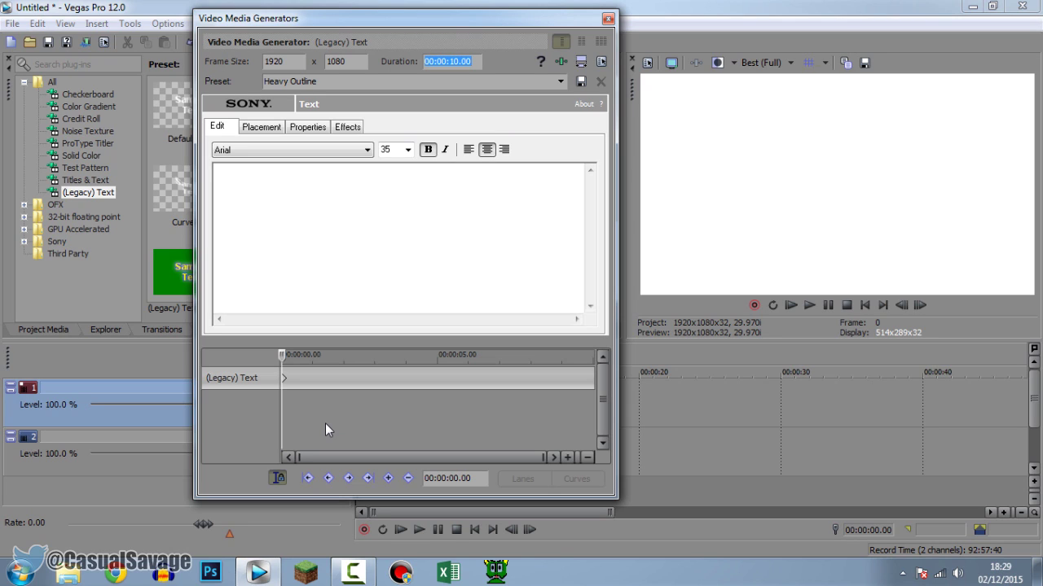
pyautogui.click(465, 206)
pyautogui.write('I')
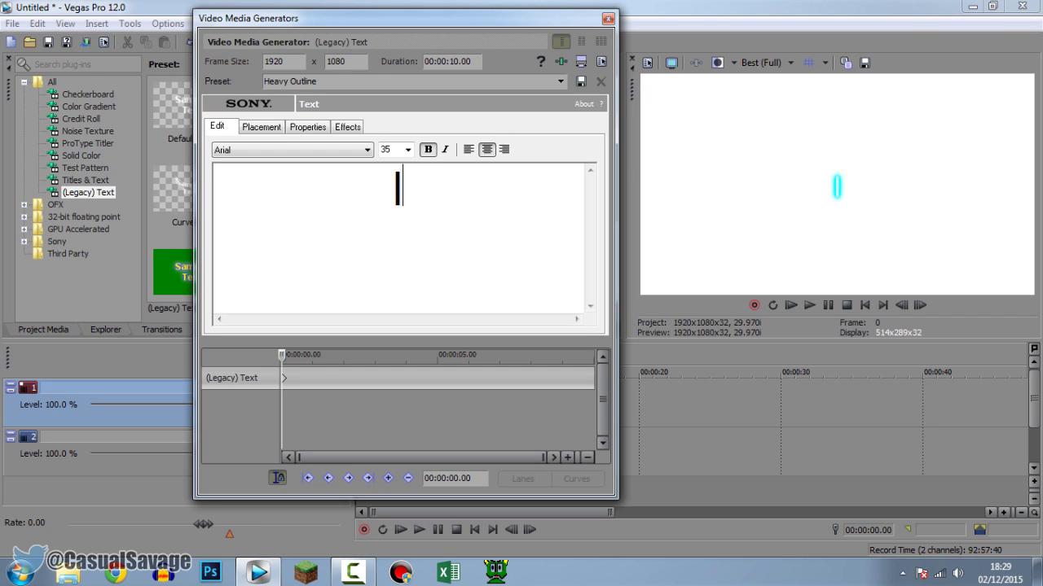
# Change the outline colour of the "|" text to black
pyautogui.hotkey('ctrl', 'a')
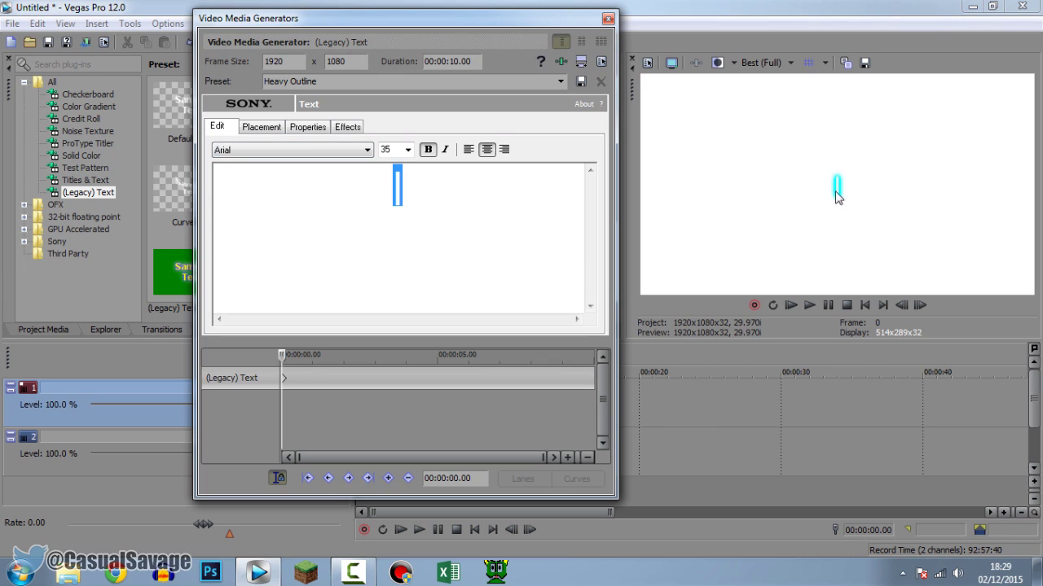
pyautogui.click(357, 130)
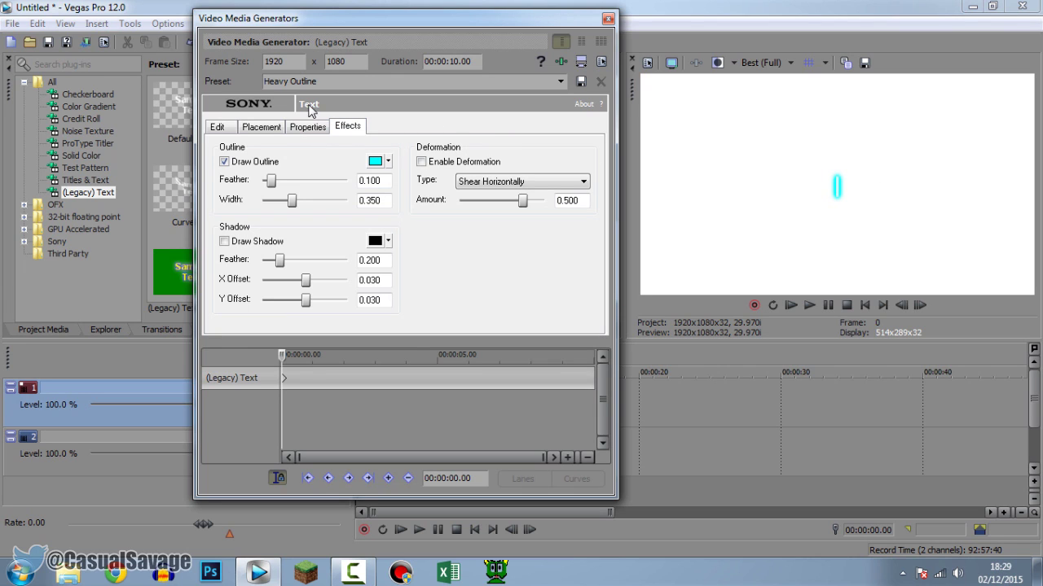
pyautogui.click(218, 127)
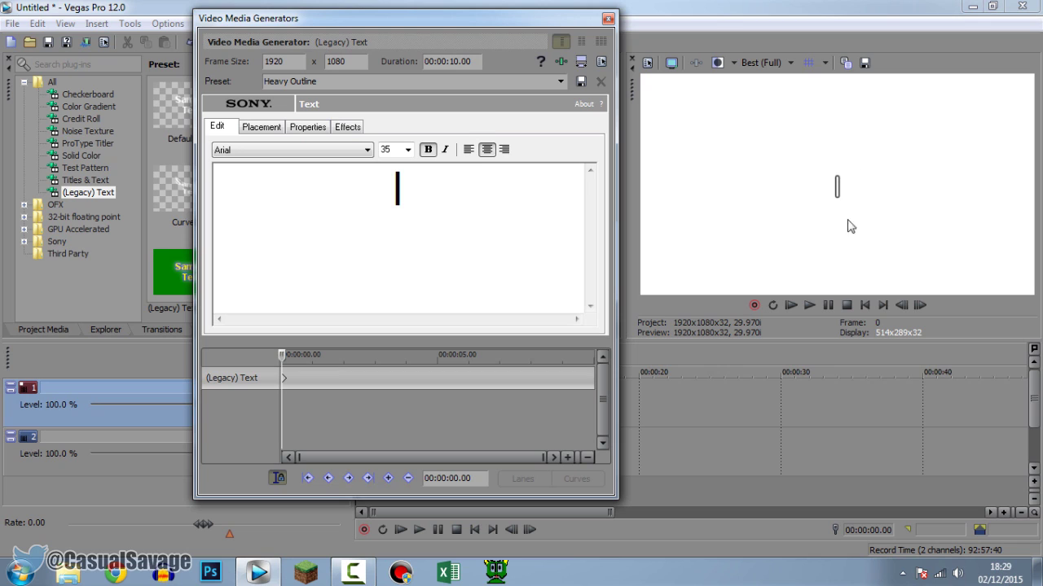
# Create a text keyframe at 00:00:00.10 with the "|" deleted
pyautogui.click(286, 382)
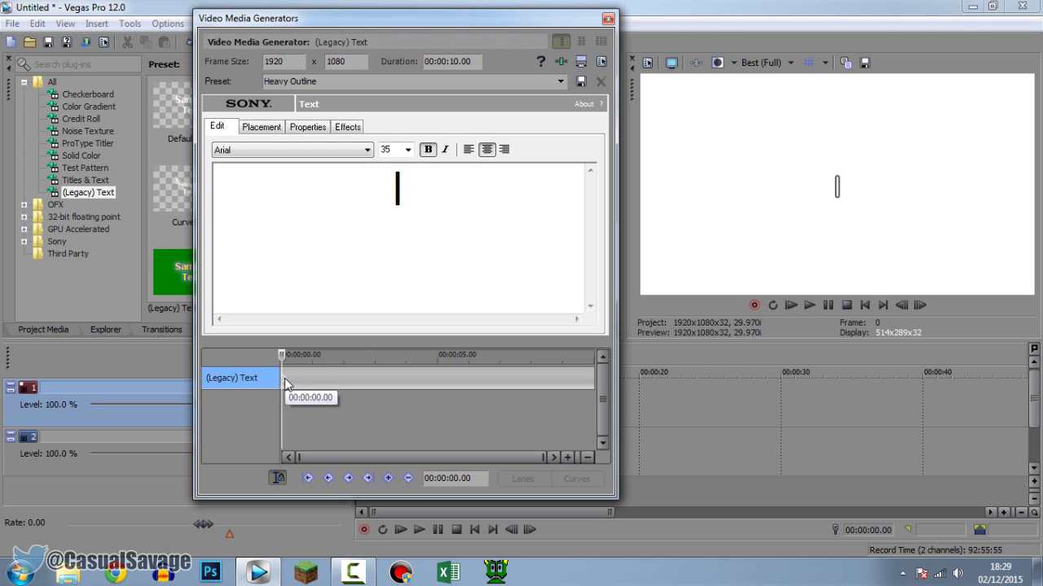
pyautogui.click(278, 479)
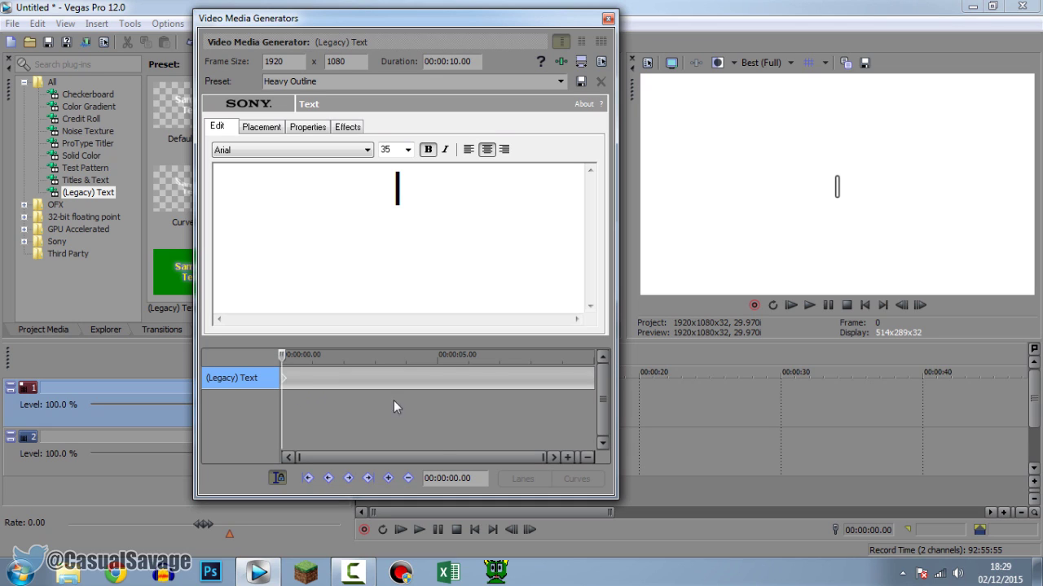
pyautogui.scroll(1, 475, 481)
pyautogui.scroll(9, 474, 480)
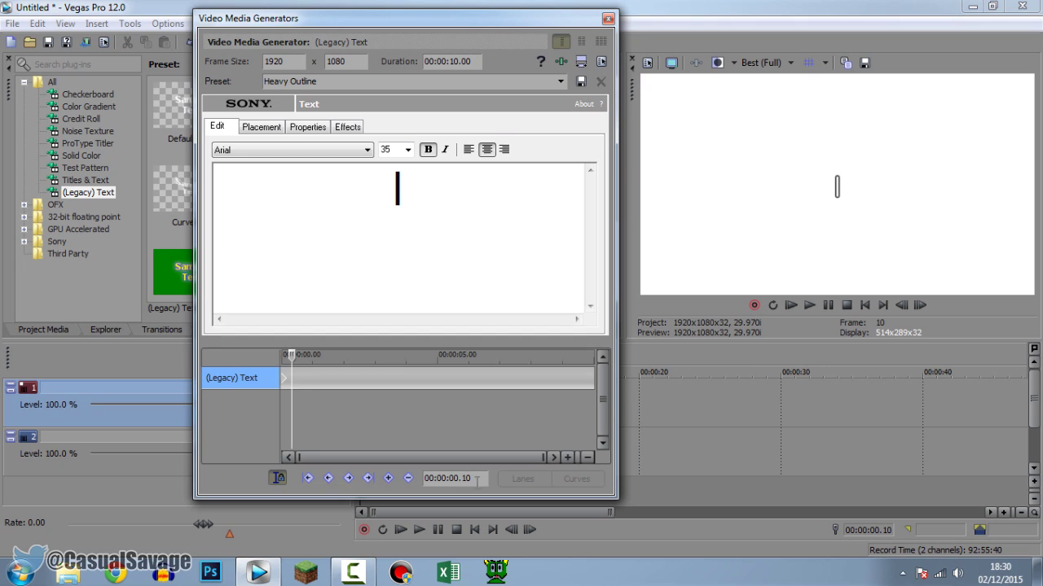
pyautogui.click(426, 193)
pyautogui.press('BackSpace')
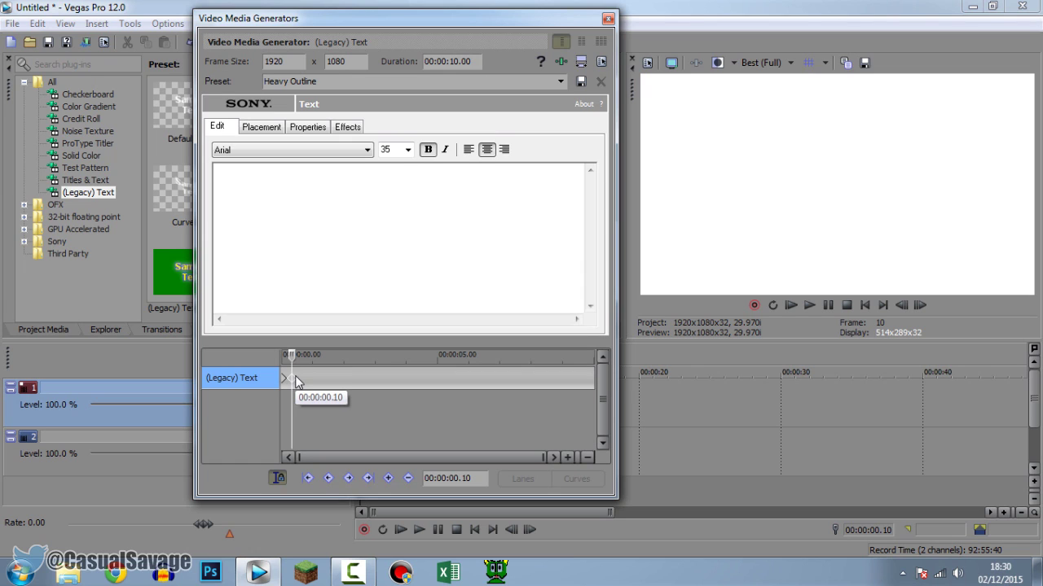
# Create a text keyframe at 00:00:00.20 containing "|"
pyautogui.press('Right')
pyautogui.press('Right')
pyautogui.press('Right')
pyautogui.press('Right')
pyautogui.press('Right')
pyautogui.press('Right')
pyautogui.press('Right')
pyautogui.press('Right')
pyautogui.press('Right')
pyautogui.press('Right')
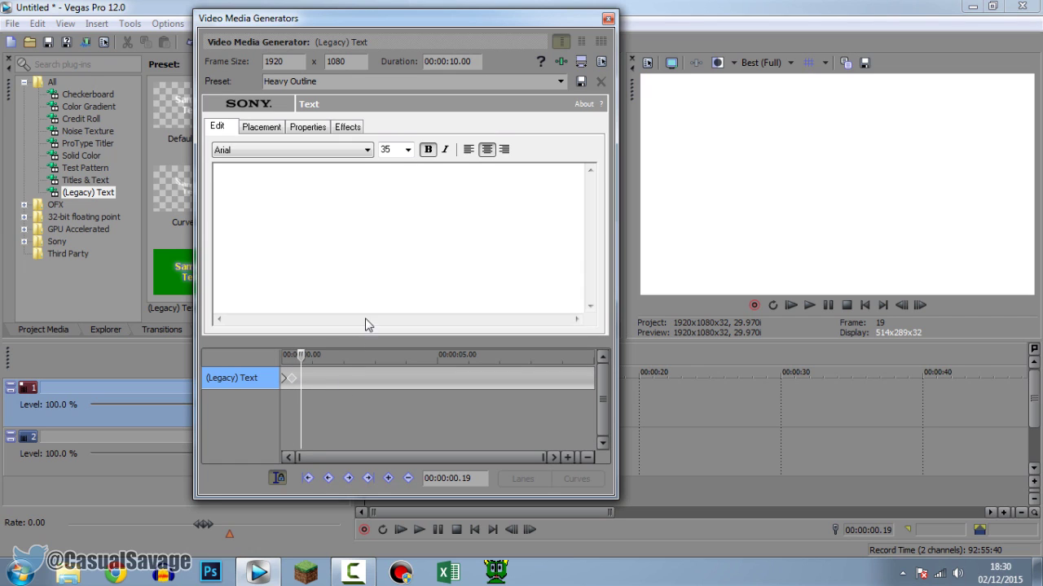
pyautogui.click(394, 248)
pyautogui.press('BackSpace')
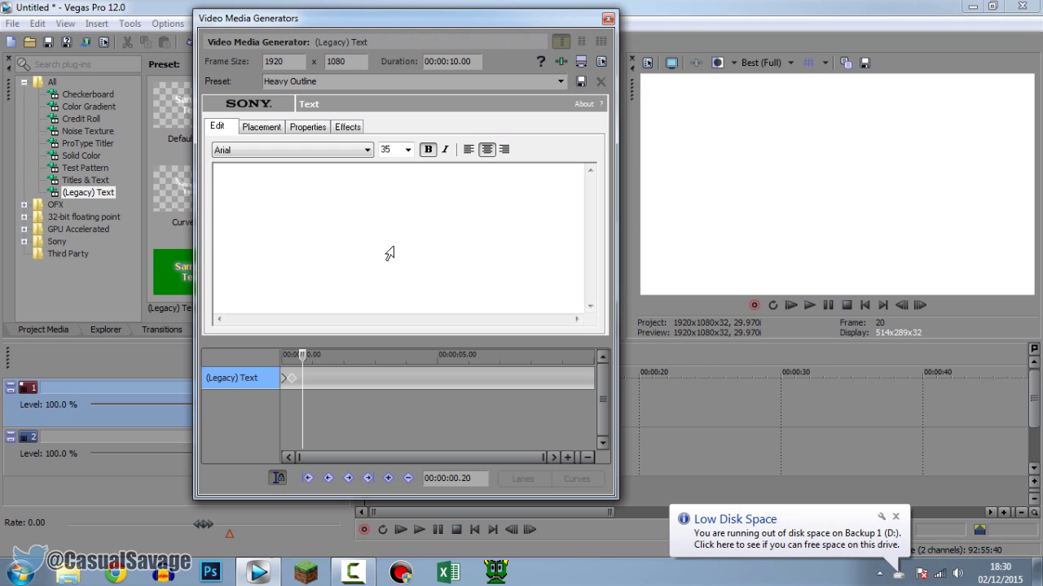
pyautogui.write('I')
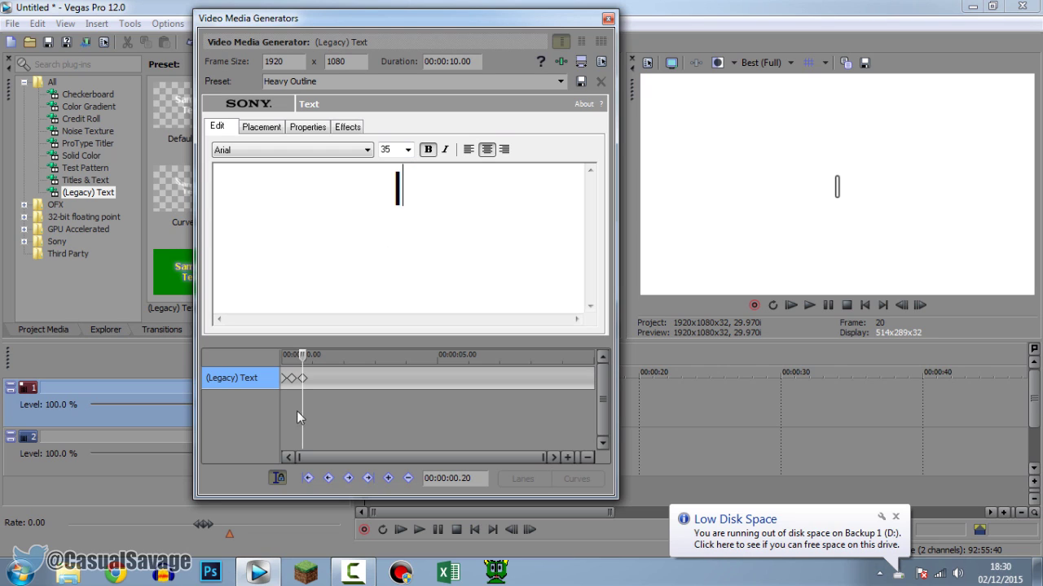
# Create a blank text keyframe at 00:00:01.00 by removing the "|"
pyautogui.press('Right')
pyautogui.press('Right')
pyautogui.press('Right')
pyautogui.press('Right')
pyautogui.press('Right')
pyautogui.press('Right')
pyautogui.press('Right')
pyautogui.press('Right')
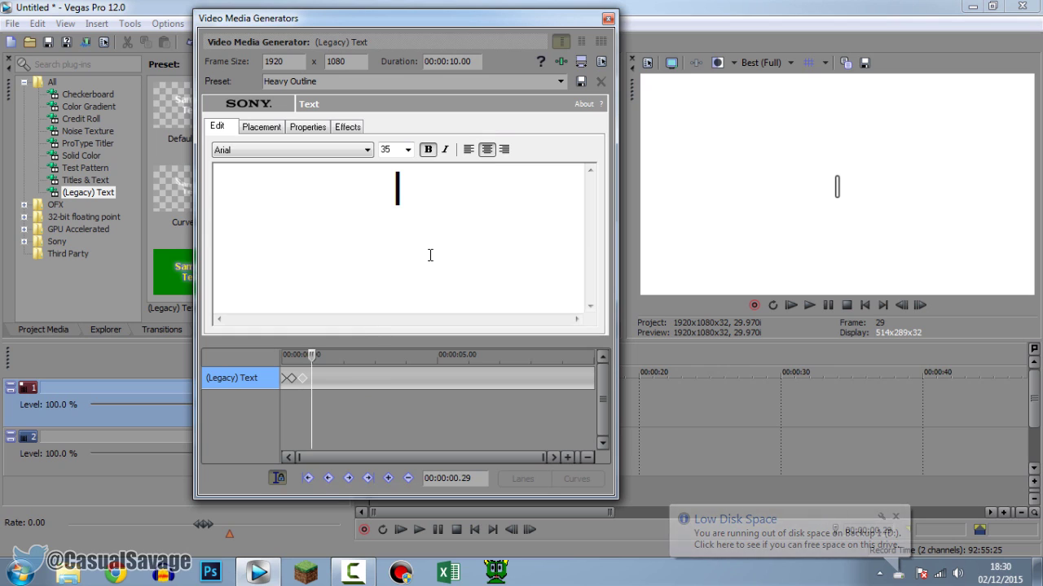
pyautogui.moveTo(431, 247); pyautogui.dragTo(304, 225)
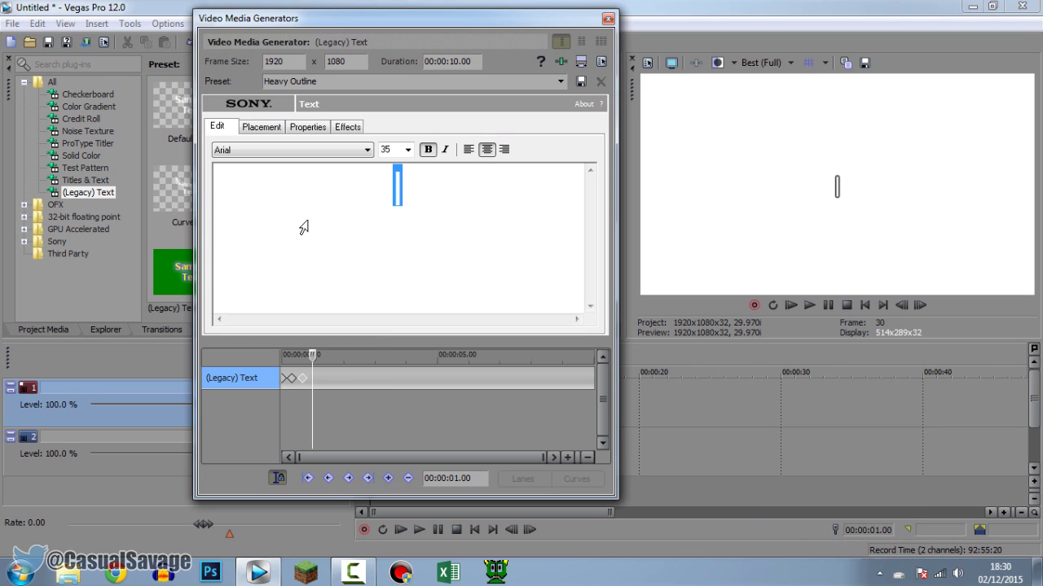
pyautogui.press('BackSpace')
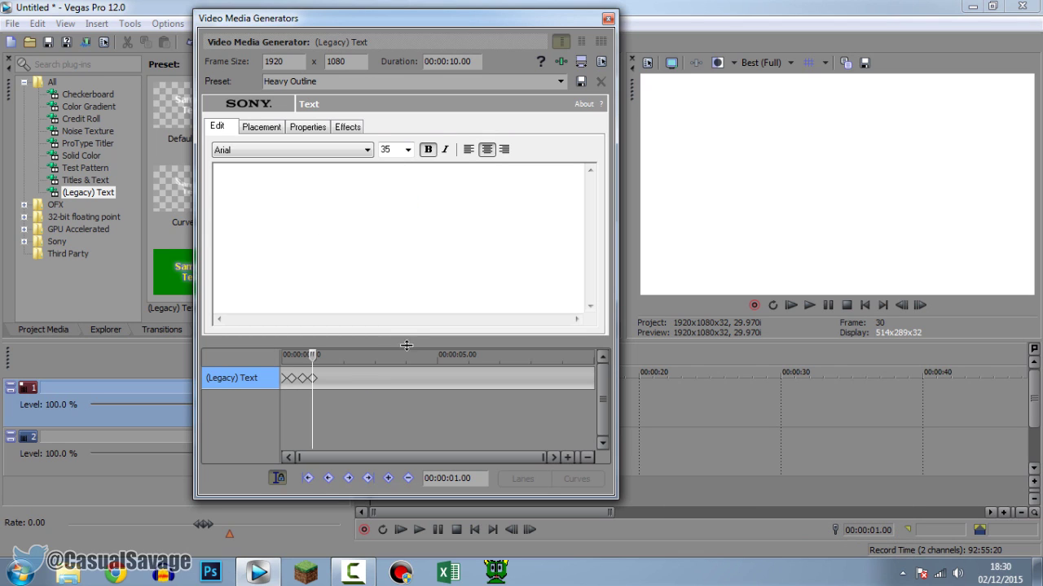
# Create a text keyframe at 00:00:01.10 containing "|"
pyautogui.press('Right')
pyautogui.press('Right')
pyautogui.press('Right')
pyautogui.press('Right')
pyautogui.press('Right')
pyautogui.press('Right')
pyautogui.press('Right')
pyautogui.press('Right')
pyautogui.press('Right')
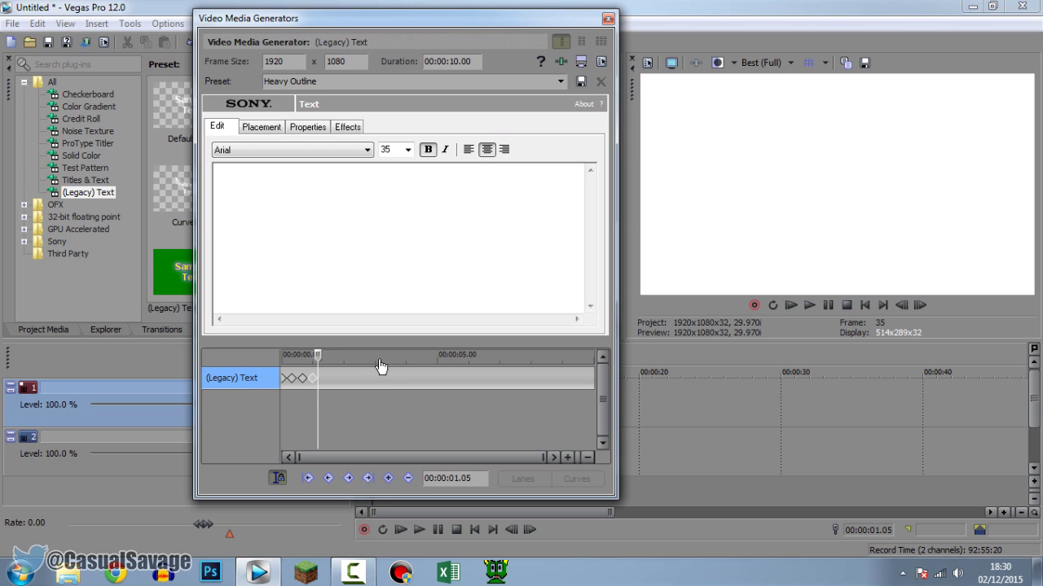
pyautogui.press('Right')
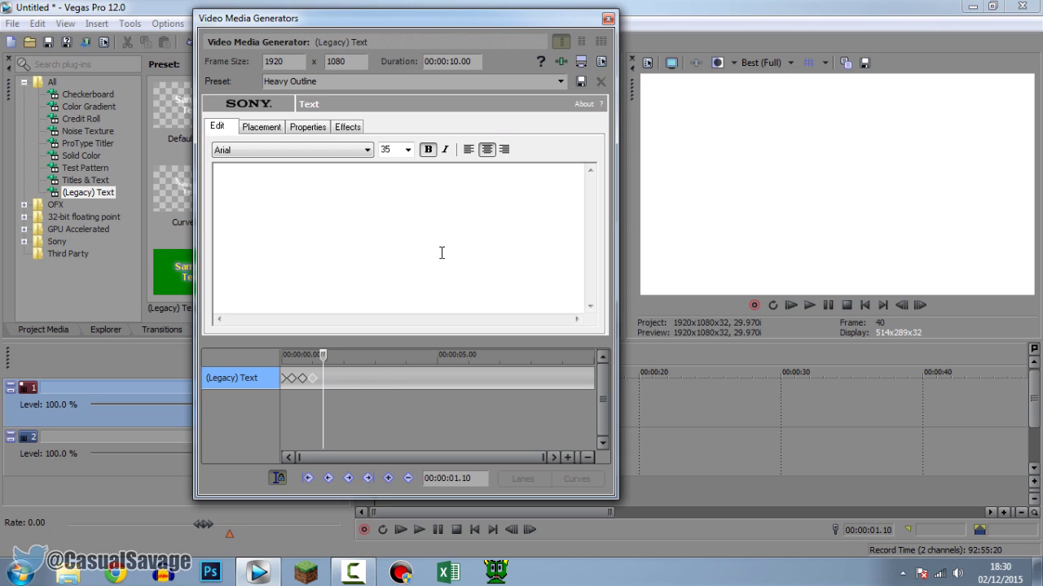
pyautogui.write('I')
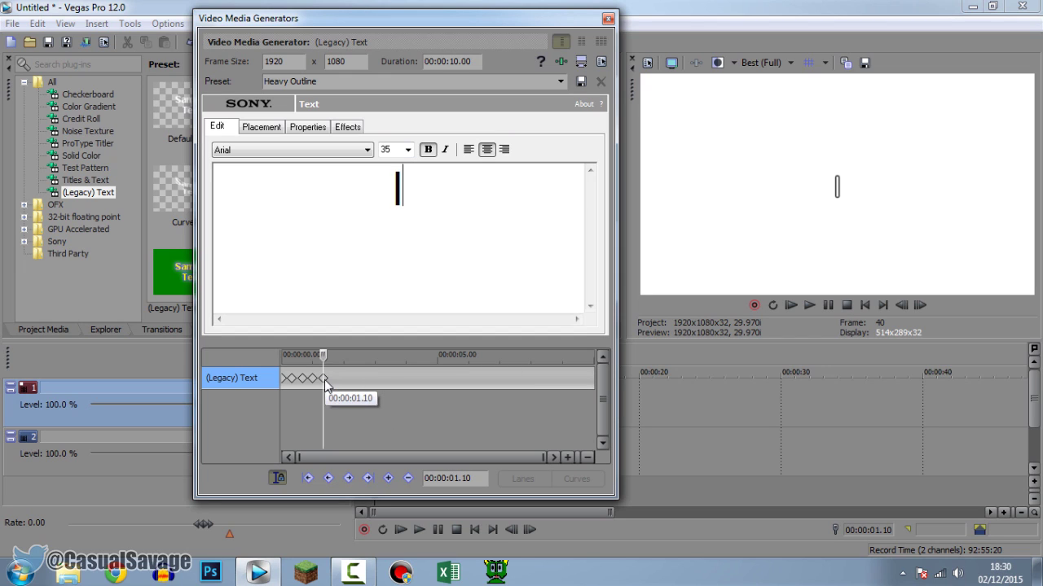
# Create a blank text keyframe at 00:00:01.20, ten frames after the previous one
pyautogui.press('Right')
pyautogui.press('Right')
pyautogui.press('Right')
pyautogui.press('Right')
pyautogui.press('Right')
pyautogui.press('Right')
pyautogui.press('Right')
pyautogui.press('Right')
pyautogui.press('Right')
pyautogui.press('Right')
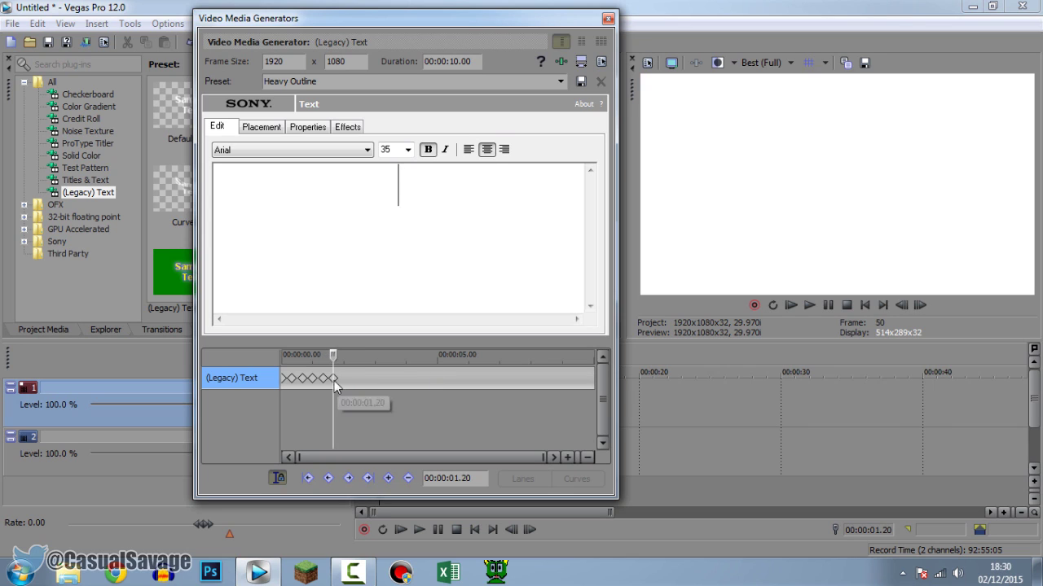
# Create a text keyframe with "|" ten frames further on, at 00:00:02.00
pyautogui.click(334, 381)
pyautogui.press('Right')
pyautogui.press('Right')
pyautogui.press('Right')
pyautogui.press('Right')
pyautogui.press('Right')
pyautogui.press('Right')
pyautogui.press('Right')
pyautogui.press('Right')
pyautogui.press('Right')
pyautogui.press('Right')
pyautogui.click(394, 302)
pyautogui.write('|')
# Create a blank text keyframe ten frames further on, at 00:00:02.10
pyautogui.click(344, 381)
pyautogui.press('Right')
pyautogui.press('Right')
pyautogui.press('Right')
pyautogui.press('Right')
pyautogui.press('Right')
pyautogui.press('Right')
pyautogui.press('Right')
pyautogui.press('Right')
pyautogui.press('Right')
pyautogui.press('Right')
pyautogui.click(380, 305)
pyautogui.press('BackSpace')
# Create a text keyframe with "|" ten frames further on, at 00:00:02.20
pyautogui.click(355, 380)
pyautogui.press('Right')
pyautogui.press('Right')
pyautogui.press('Right')
pyautogui.press('Right')
pyautogui.press('Right')
pyautogui.press('Right')
pyautogui.press('Right')
pyautogui.press('Right')
pyautogui.press('Right')
pyautogui.press('Right')
pyautogui.click(445, 224)
pyautogui.write('|')
# Create a blank text keyframe at 00:00:03.00 and check the blinking cursor across the keyframes
pyautogui.click(373, 382)
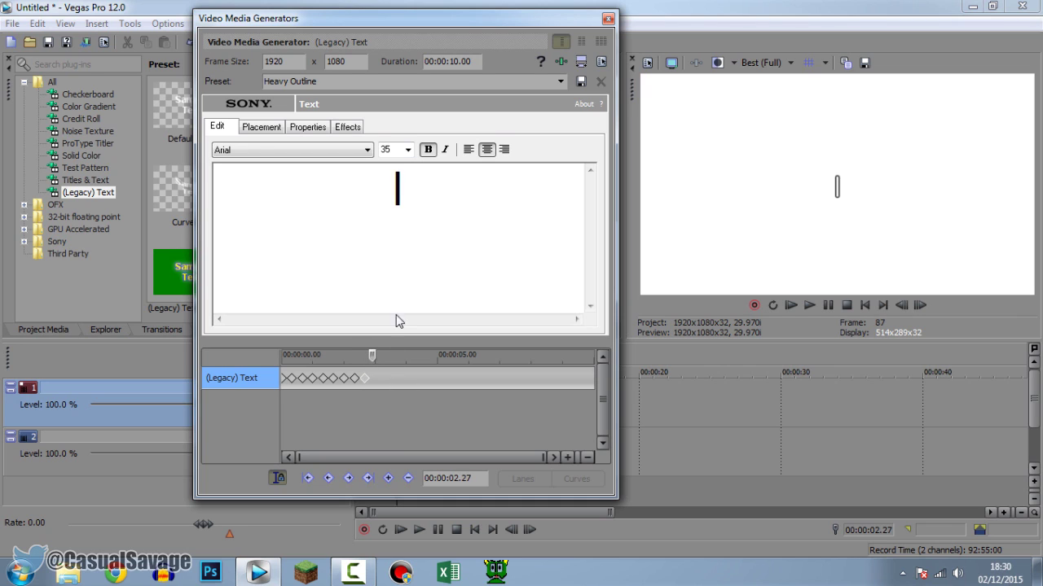
pyautogui.press('Right')
pyautogui.moveTo(418, 227); pyautogui.dragTo(309, 220)
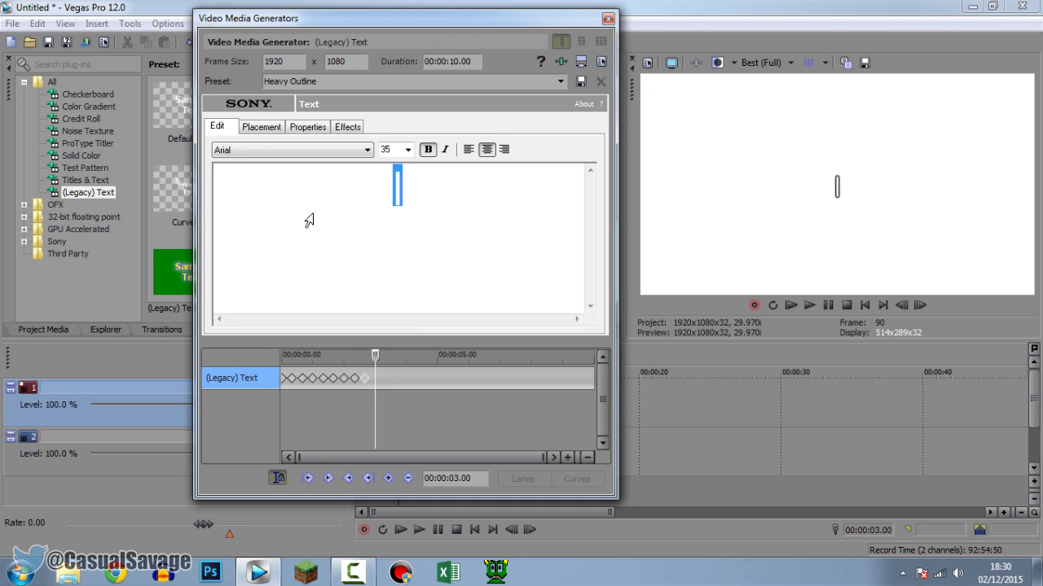
pyautogui.write('I')
pyautogui.click(286, 385)
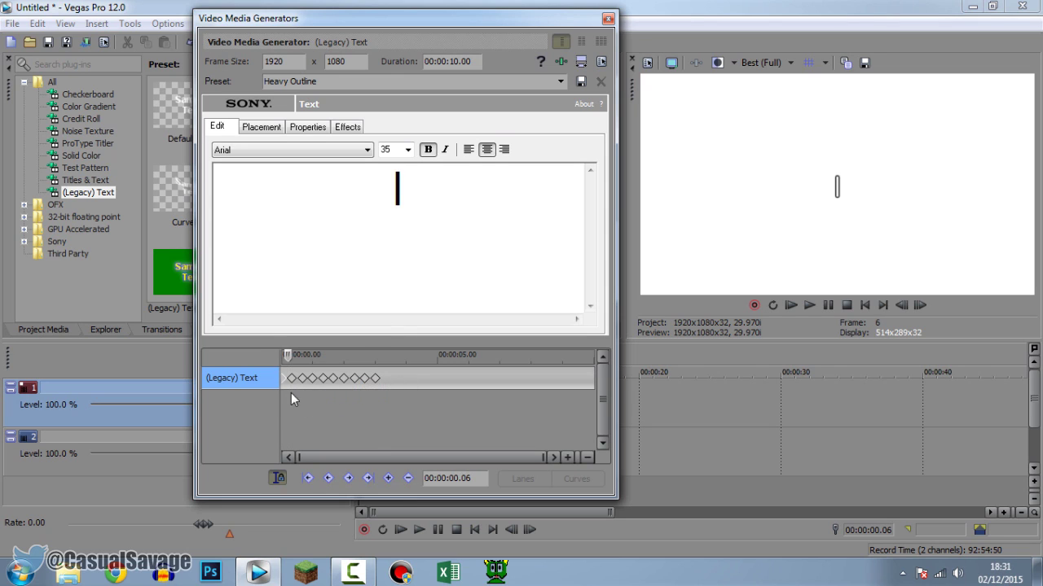
pyautogui.click(292, 379)
pyautogui.moveTo(303, 385); pyautogui.dragTo(388, 383)
pyautogui.press('BackSpace')
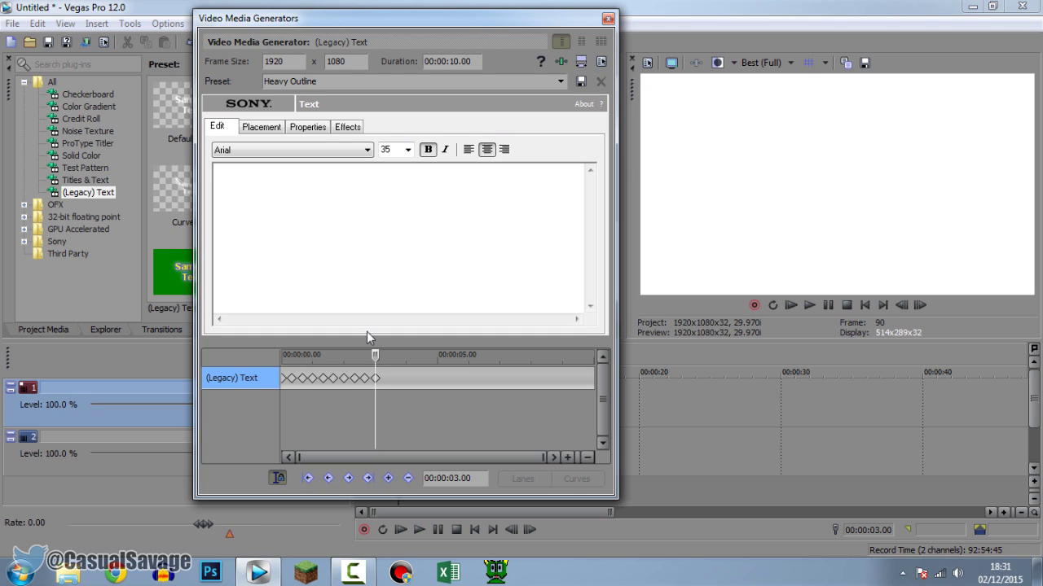
# Create a text keyframe at 00:00:03.05 containing the letter "C"
pyautogui.click(376, 380)
pyautogui.click(371, 401)
pyautogui.press('Right')
pyautogui.press('Right')
pyautogui.press('Right')
pyautogui.press('Right')
pyautogui.press('Right')
pyautogui.write('C')
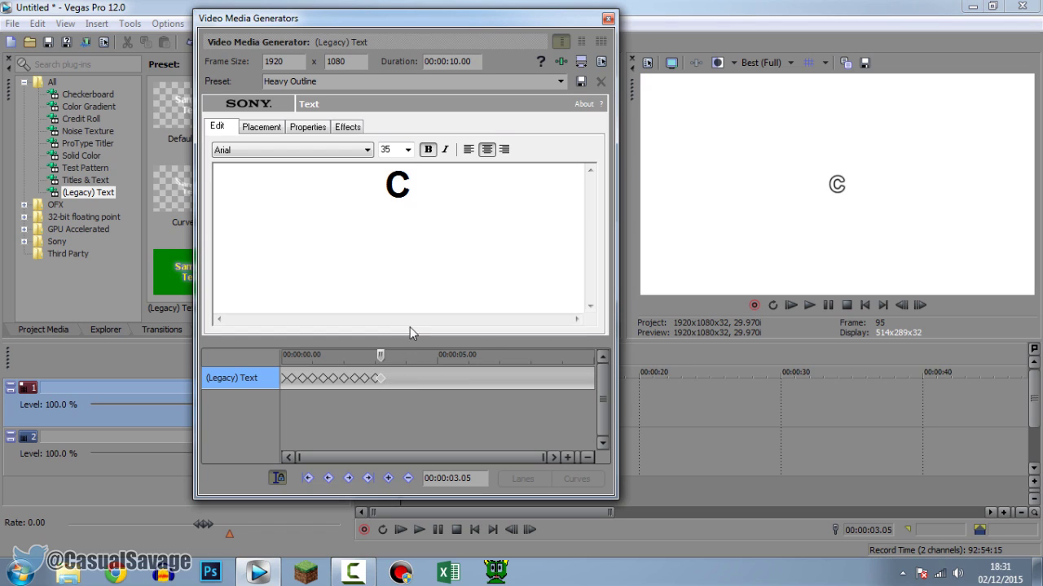
# Create a text keyframe five frames further on, at 00:00:03.10, with the text extended to "CA"
pyautogui.press('Right')
pyautogui.press('Right')
pyautogui.press('Right')
pyautogui.press('Right')
pyautogui.press('Right')
pyautogui.write('A')
# Create a text keyframe at 00:00:03.15 with the text extended to "CAS"
pyautogui.press('Right')
pyautogui.press('Right')
pyautogui.press('Right')
pyautogui.press('Right')
pyautogui.press('Right')
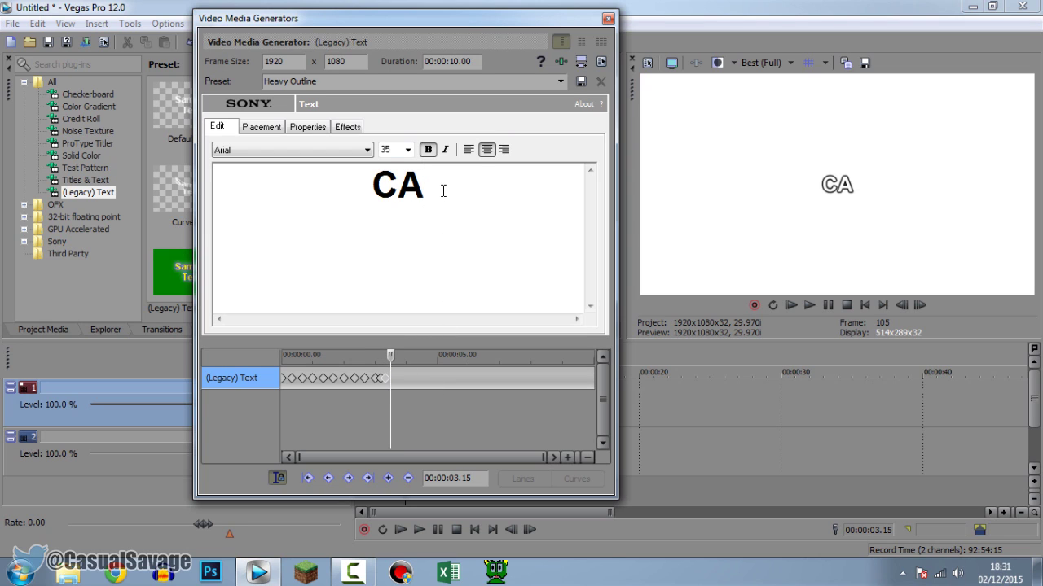
pyautogui.write('S')
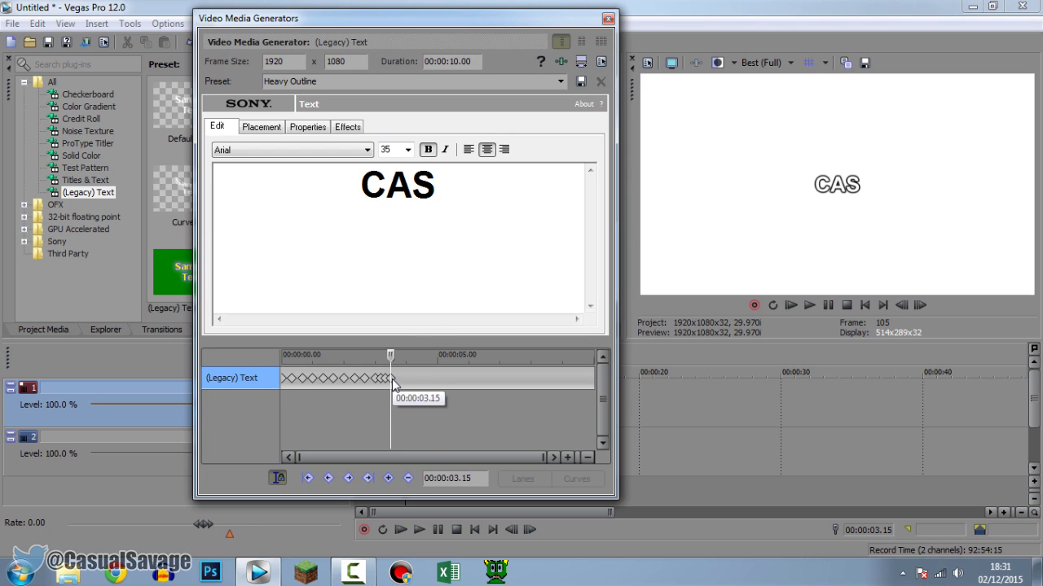
# Create a text keyframe at 00:00:03.20 with the text extended to "CASU"
pyautogui.press('Right')
pyautogui.press('Right')
pyautogui.press('Right')
pyautogui.press('Right')
pyautogui.press('Right')
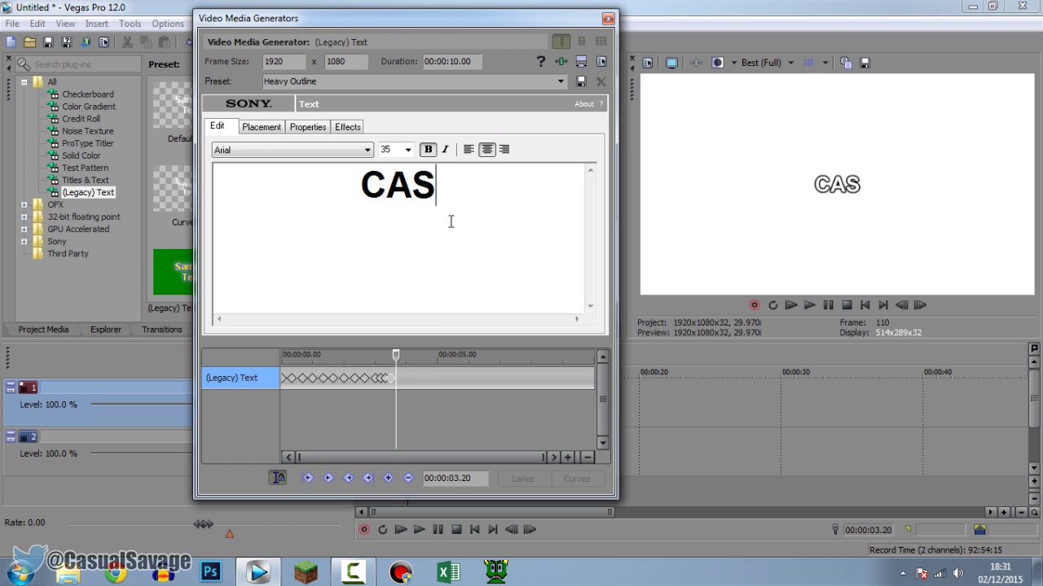
pyautogui.write('U')
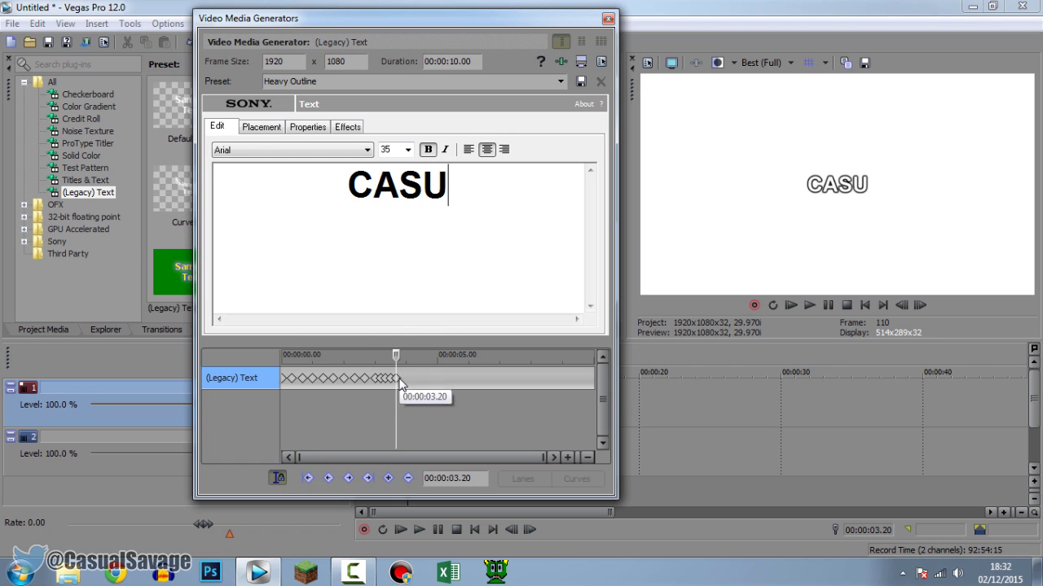
# Create a text keyframe at 00:00:03.25 with the text extended to "CASUA"
pyautogui.press('Right')
pyautogui.press('Right')
pyautogui.press('Right')
pyautogui.press('Right')
pyautogui.press('Right')
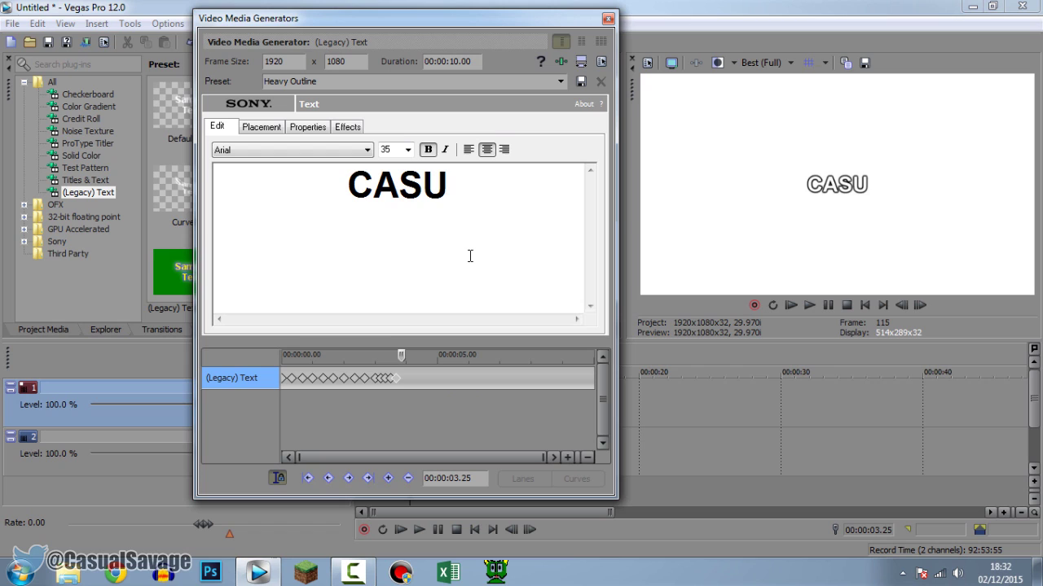
pyautogui.write('A')
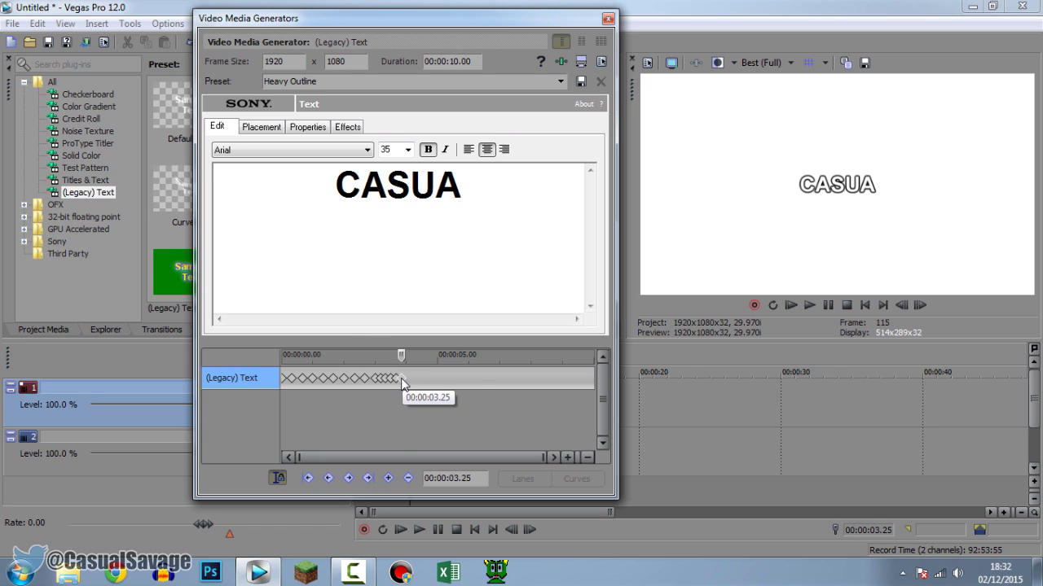
# Create a text keyframe at 00:00:04.00 with the text extended to "CASUAL"
pyautogui.press('Right')
pyautogui.press('Right')
pyautogui.press('Right')
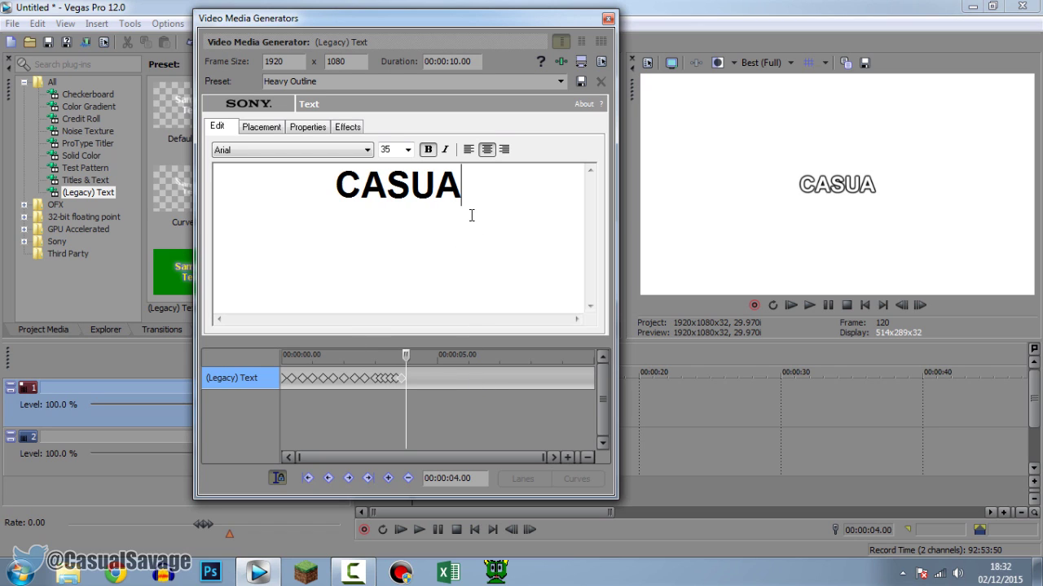
pyautogui.write('L')
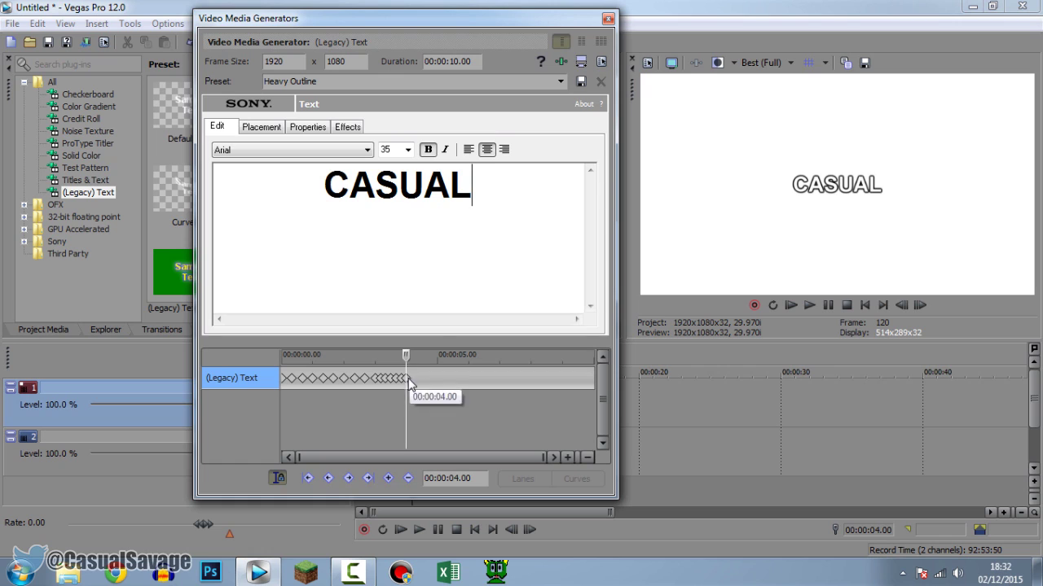
# Create a text keyframe at 00:00:04.05 with the text extended to "CASUALS"
pyautogui.press('Right')
pyautogui.press('Right')
pyautogui.press('Right')
pyautogui.press('Right')
pyautogui.press('Right')
pyautogui.write('S')
pyautogui.click(411, 380)
# Create a text keyframe at 00:00:04.10 with the text extended to "CASUALSA"
pyautogui.press('Right')
pyautogui.press('Right')
pyautogui.press('Right')
pyautogui.press('Right')
pyautogui.press('Right')
pyautogui.click(515, 209)
pyautogui.write('A')
pyautogui.click(417, 380)
# Create a text keyframe at 00:00:04.15 with the text extended to "CASUALSAV"
pyautogui.press('Right')
pyautogui.press('Right')
pyautogui.press('Right')
pyautogui.press('Right')
pyautogui.press('Right')
pyautogui.write('V')
# Create a text keyframe at 00:00:04.20 with the text extended to "CASUALSAVA"
pyautogui.press('Right')
pyautogui.press('Right')
pyautogui.press('Right')
pyautogui.press('Right')
pyautogui.press('Right')
pyautogui.click(515, 205)
pyautogui.write('A')
pyautogui.click(428, 380)
# Create a text keyframe at 00:00:04.25 with the text extended to "CASUALSAVAG"
pyautogui.press('Right')
pyautogui.press('Right')
pyautogui.press('Right')
pyautogui.press('Right')
pyautogui.press('Right')
pyautogui.click(533, 210)
pyautogui.write('G')
# Create a text keyframe at 00:00:05.00 with the text completed to "CASUALSAVAGE"
pyautogui.press('Right')
pyautogui.press('Right')
pyautogui.press('Right')
pyautogui.press('Right')
pyautogui.press('Right')
pyautogui.write('E')
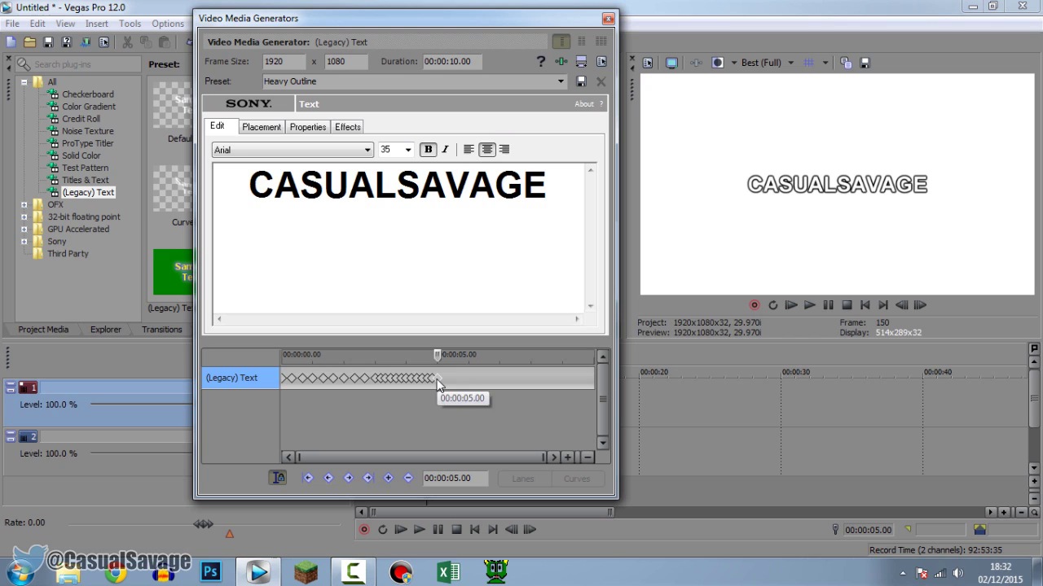
# Add a keyframe at 00:00:05.05 that holds the complete text "CASUALSAVAGE"
pyautogui.press('Right')
pyautogui.press('Right')
pyautogui.press('Right')
pyautogui.press('Right')
pyautogui.press('Right')
pyautogui.click(388, 478)
# Close the text generator and preview the typing animation from the start, pausing after the full word
pyautogui.click(609, 18)
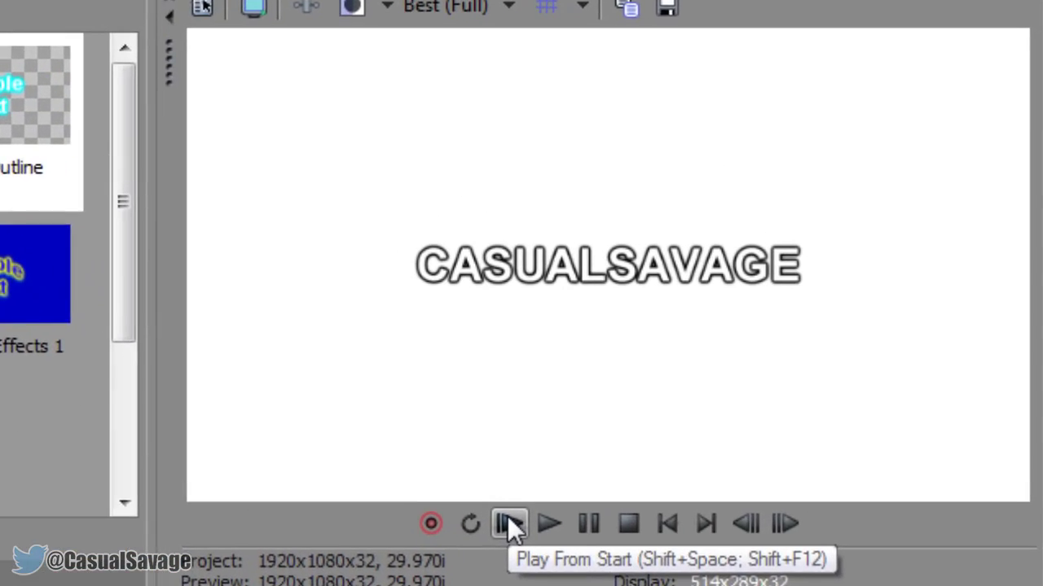
pyautogui.click(508, 523)
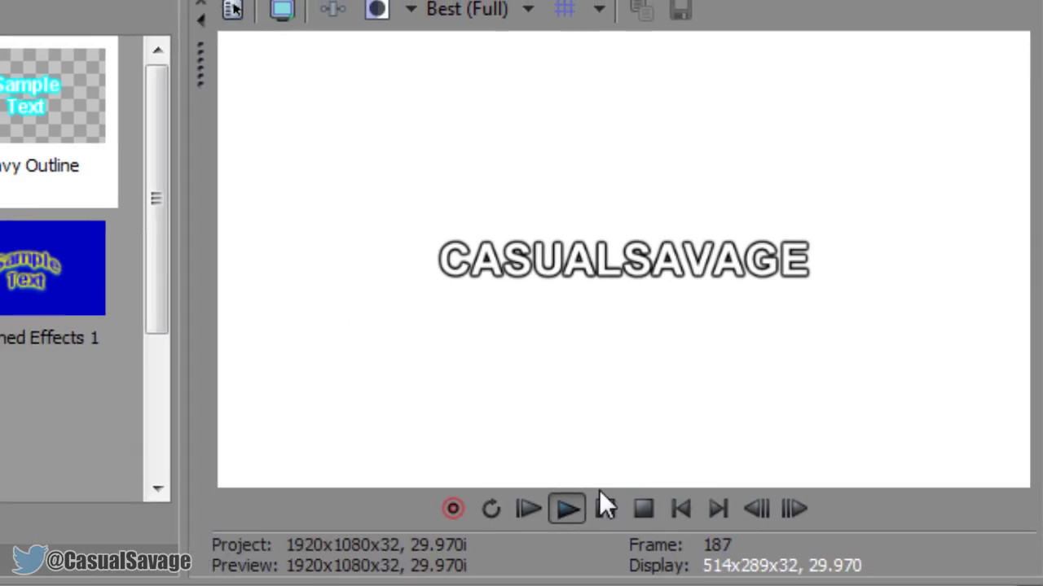
pyautogui.click(604, 505)
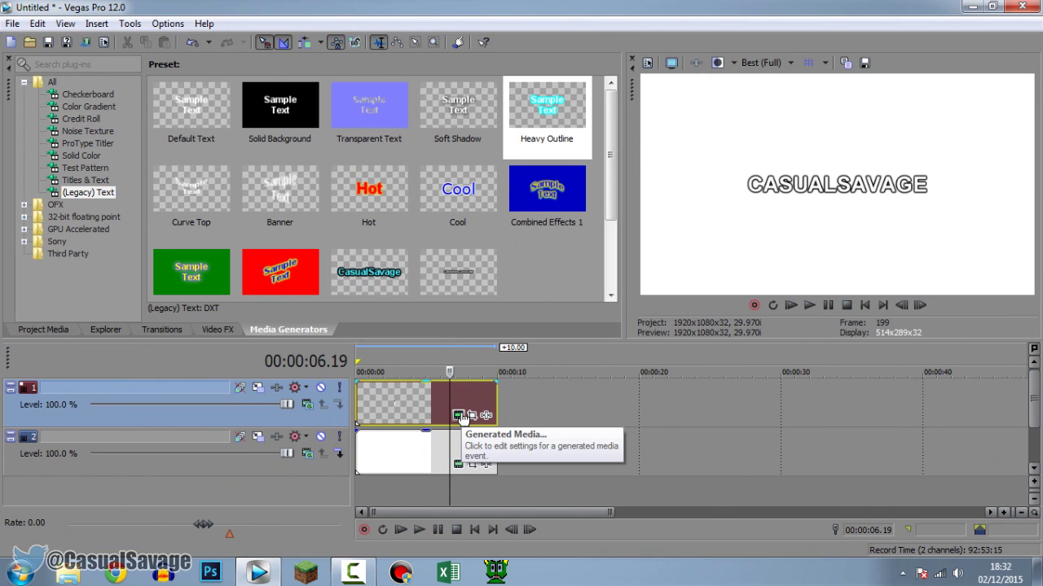
# Move all text keyframes from "CASUALS" onward later by about 17 frames to leave a pause after "CASUAL"
pyautogui.click(460, 415)
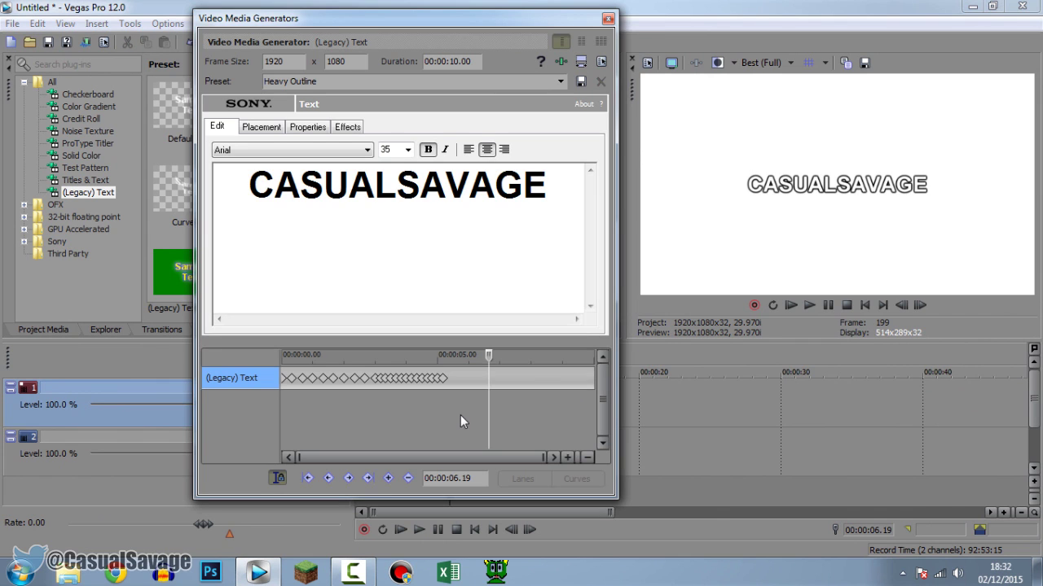
pyautogui.click(377, 384)
pyautogui.scroll(3, 456, 382)
pyautogui.click(487, 379)
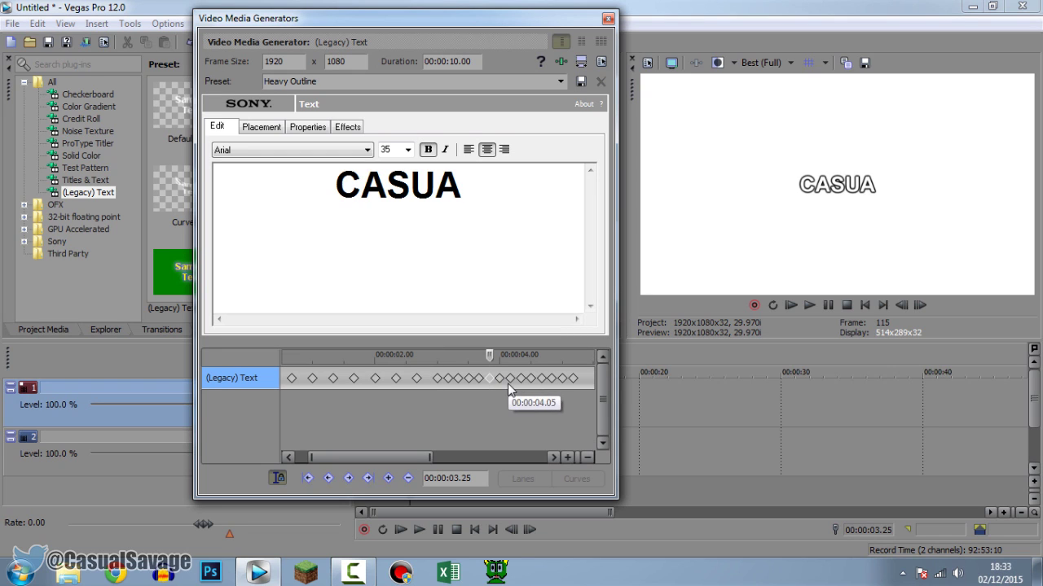
pyautogui.click(500, 380)
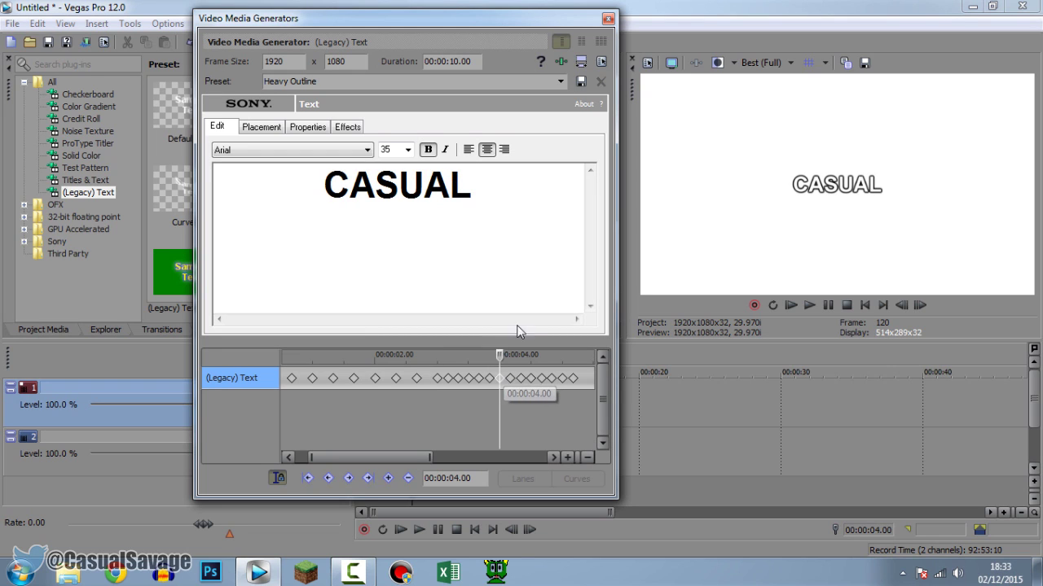
pyautogui.click(511, 380)
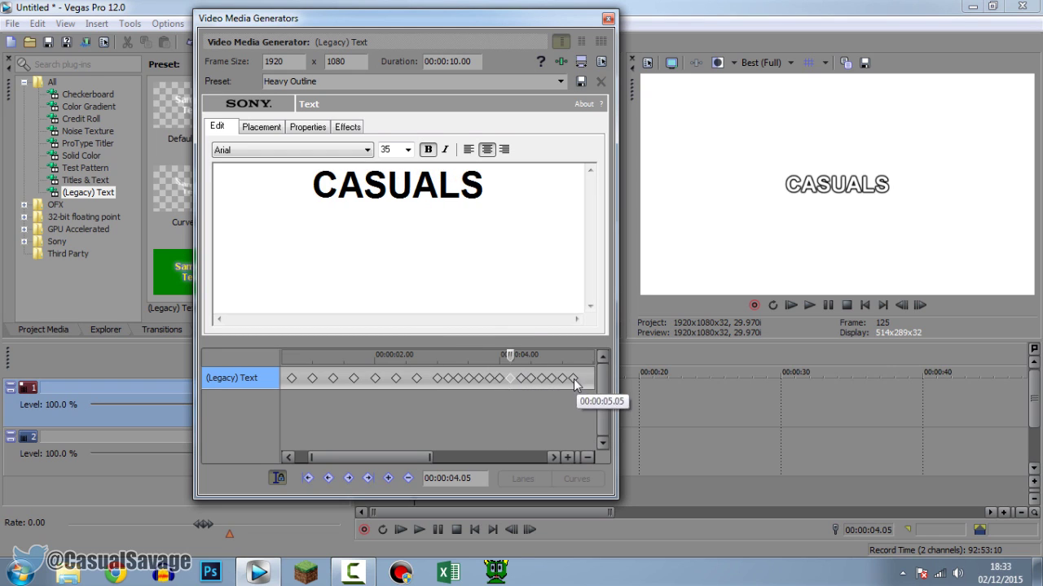
pyautogui.hscroll(2, 554, 387)
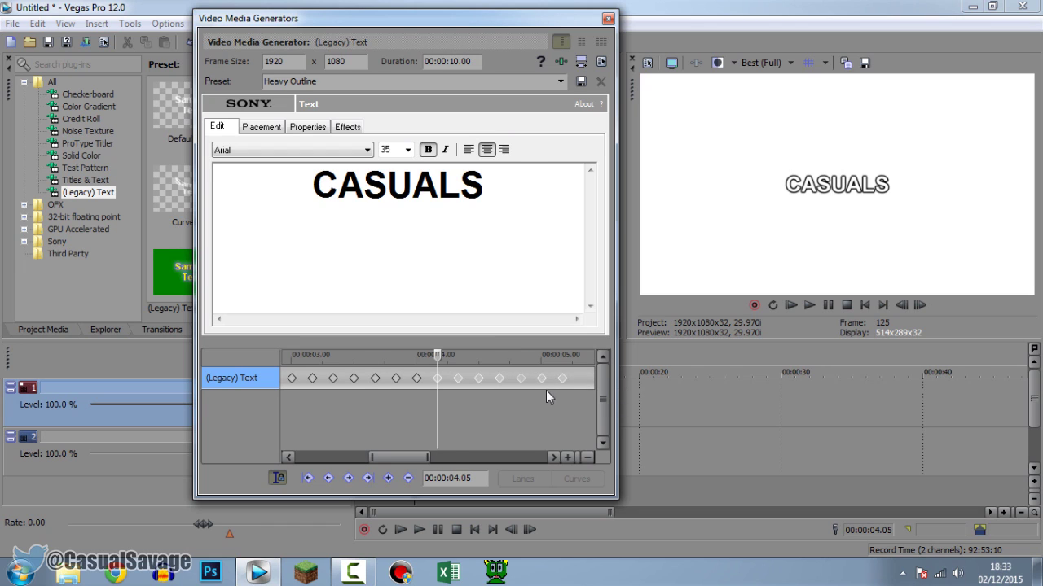
pyautogui.click(437, 380)
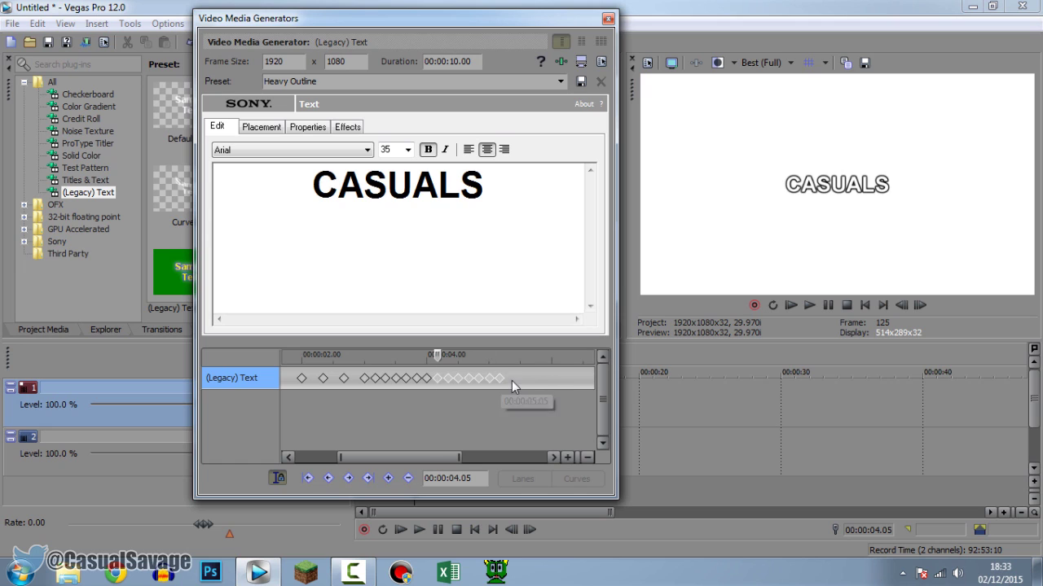
pyautogui.scroll(2, 511, 381)
pyautogui.moveTo(482, 382); pyautogui.dragTo(551, 374)
pyautogui.scroll(-3, 439, 379)
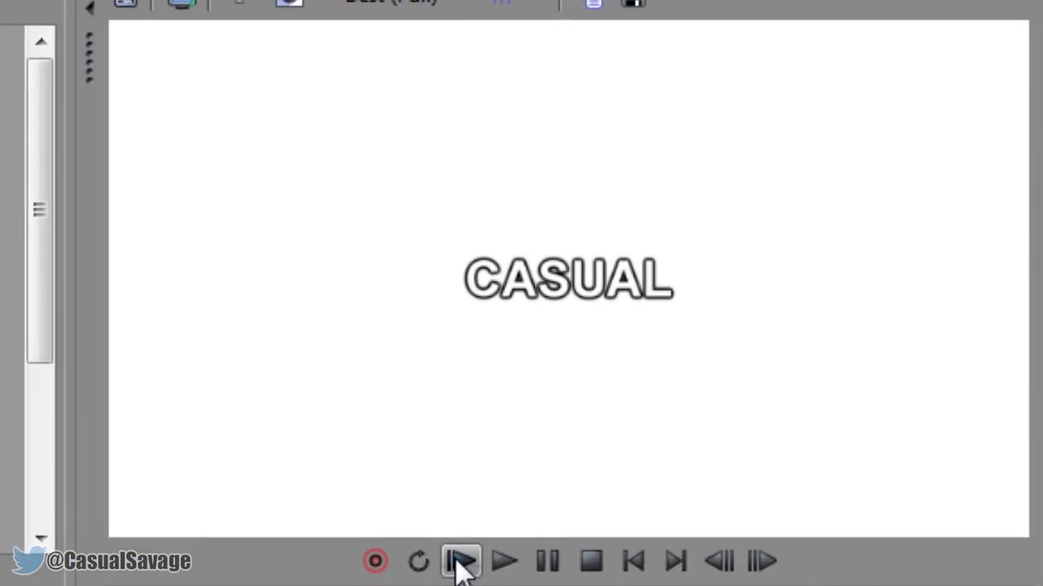
# Add the typing sound clip on a new audio track below the white background, starting at the beginning of the timeline
pyautogui.click(688, 406)
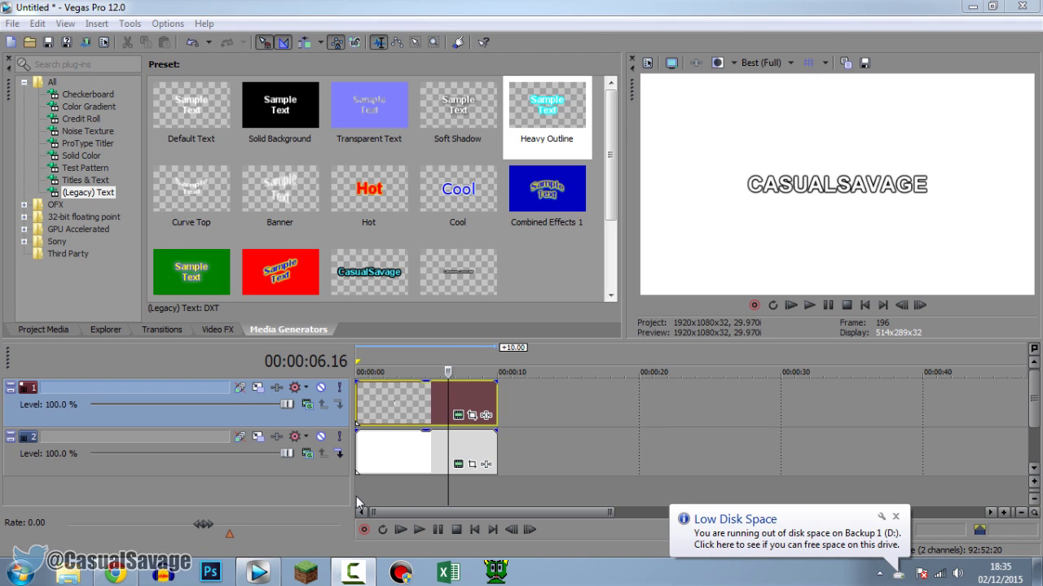
pyautogui.click(368, 490)
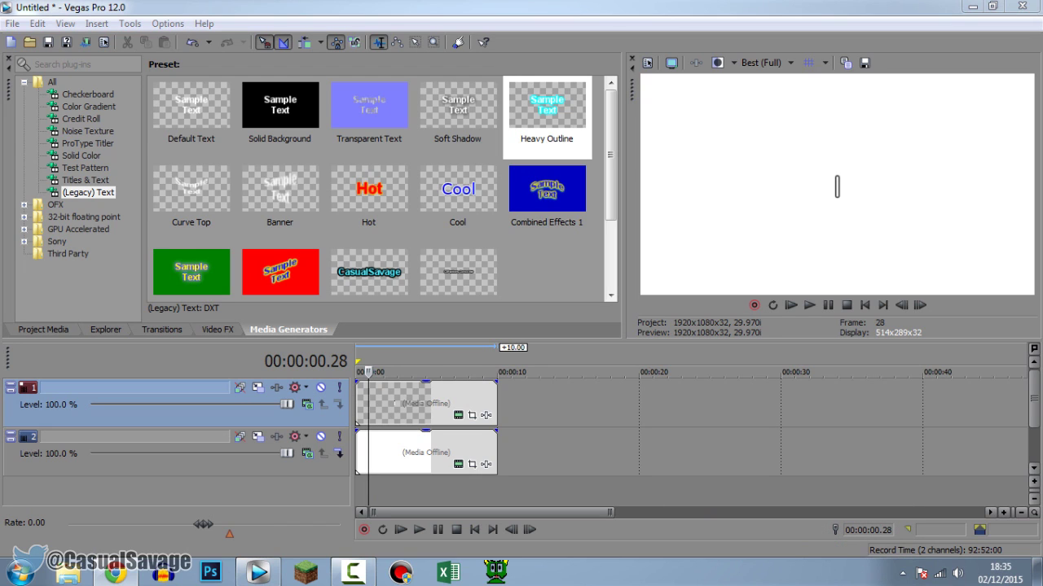
pyautogui.moveTo(369, 497); pyautogui.dragTo(370, 496)
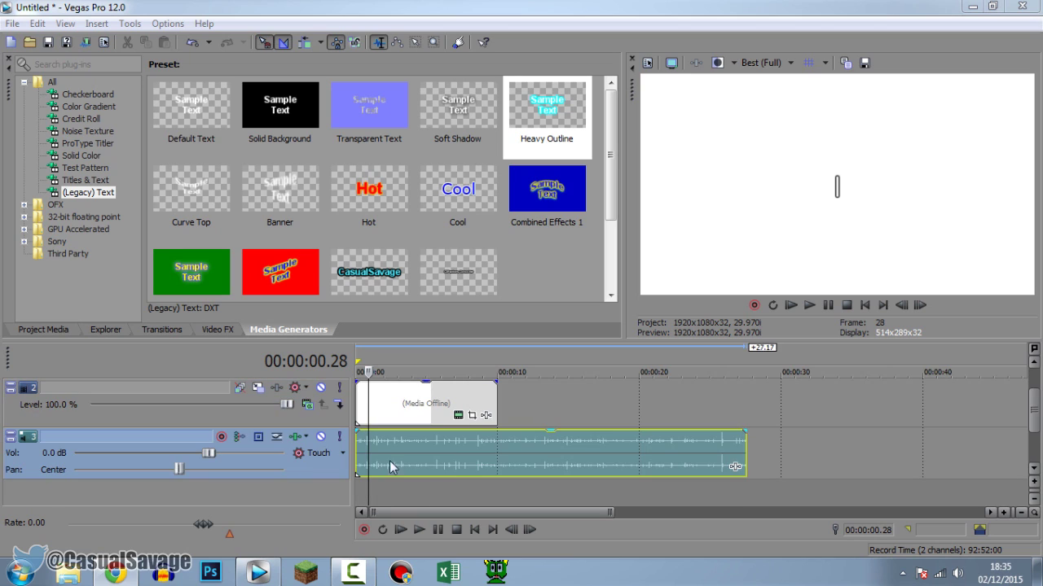
pyautogui.click(385, 449)
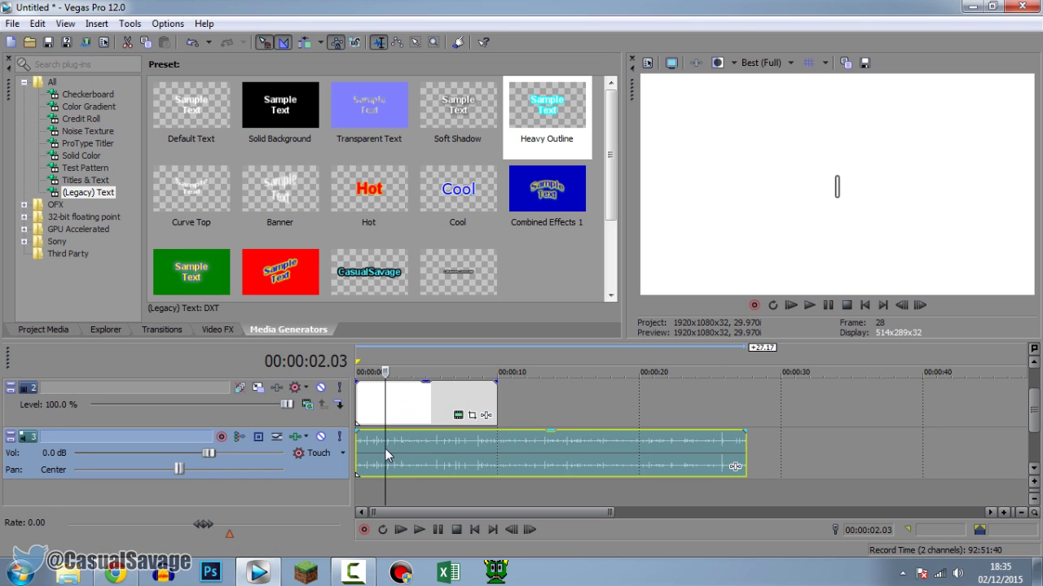
# Find the frame where the first letter "C" appears and place a timeline marker there, at 00:00:03.04
pyautogui.scroll(1, 1034, 397)
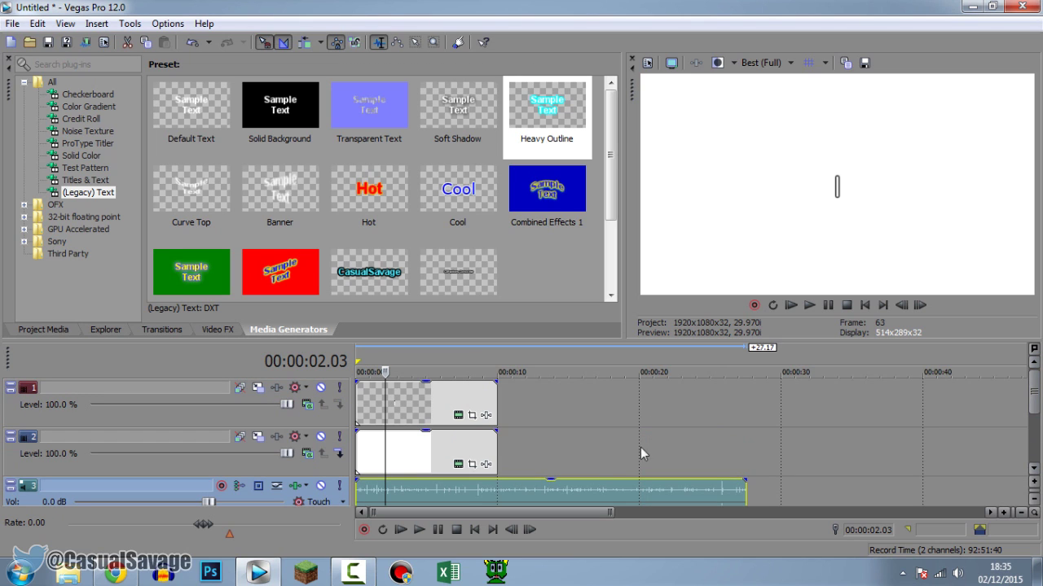
pyautogui.scroll(4, 595, 475)
pyautogui.click(501, 468)
pyautogui.click(533, 466)
pyautogui.click(568, 464)
pyautogui.press('Left')
pyautogui.press('Left')
pyautogui.press('Left')
pyautogui.press('Left')
pyautogui.press('Left')
pyautogui.press('Left')
pyautogui.press('Left')
pyautogui.press('Left')
pyautogui.press('Left')
pyautogui.press('Left')
pyautogui.press('Left')
pyautogui.press('Left')
pyautogui.press('Left')
pyautogui.press('Left')
pyautogui.press('Left')
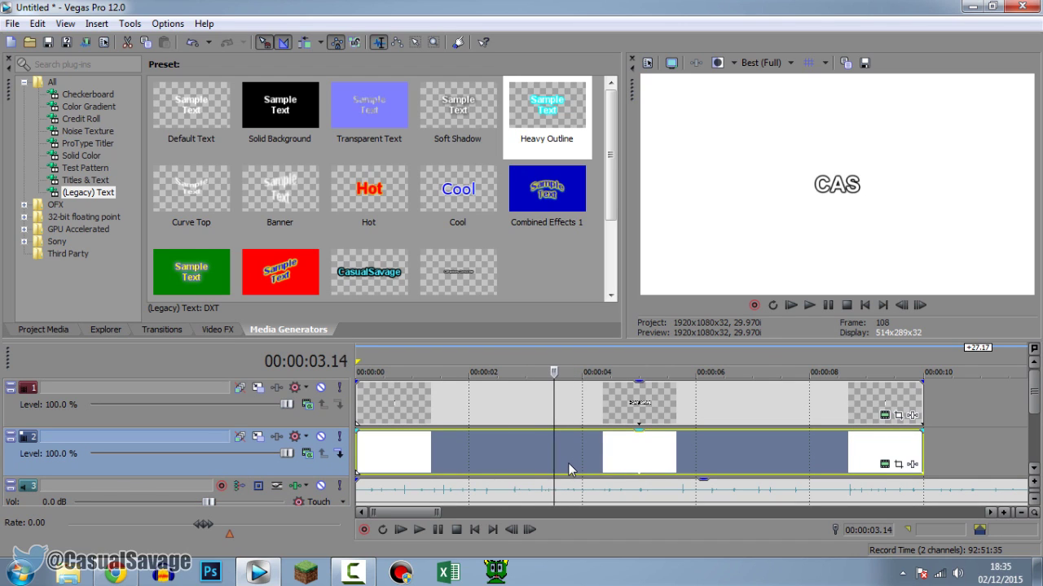
pyautogui.press('Left')
pyautogui.press('Left')
pyautogui.press('Left')
pyautogui.press('Left')
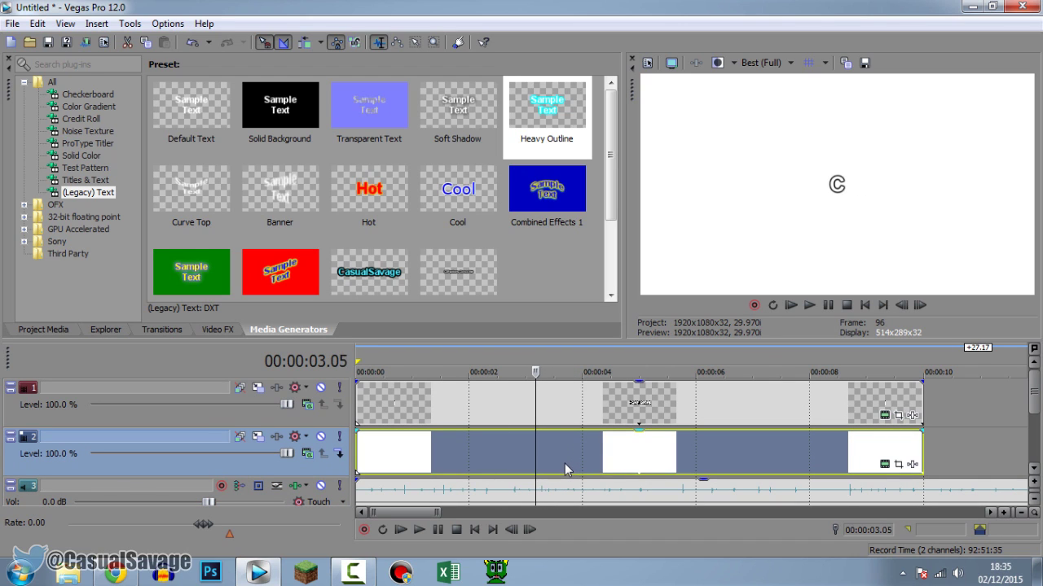
pyautogui.press('Right')
pyautogui.press('Left')
pyautogui.press('Right')
pyautogui.press('Left')
pyautogui.press('m')
# Find the frame where the final letter completes "CASUALSAVAGE" and place a second timeline marker there, at 00:00:05.18
pyautogui.click(662, 460)
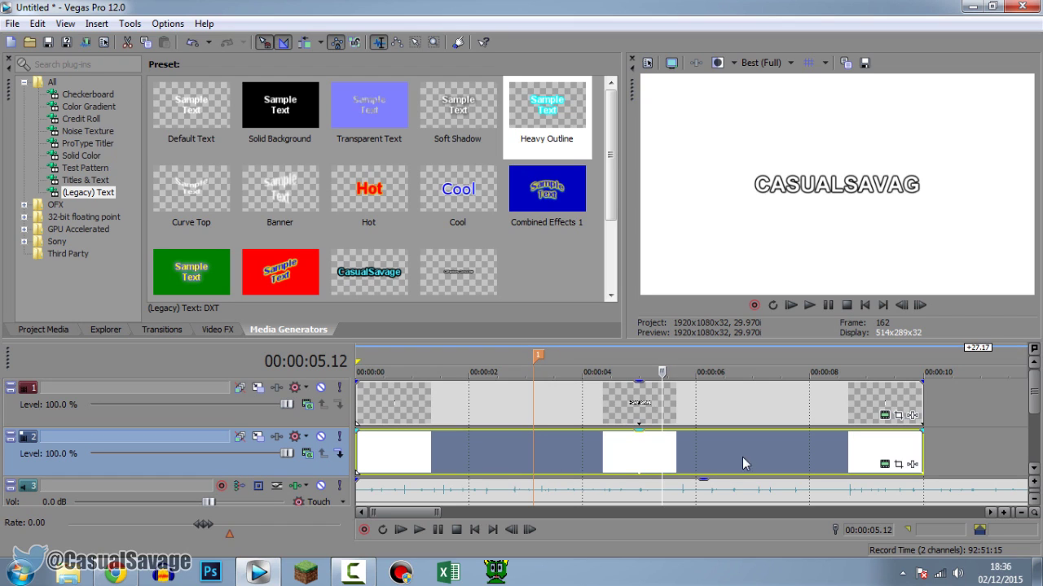
pyautogui.press('Right')
pyautogui.press('Right')
pyautogui.press('Right')
pyautogui.press('Right')
pyautogui.press('Right')
pyautogui.press('Right')
pyautogui.press('Right')
pyautogui.press('Right')
pyautogui.press('Right')
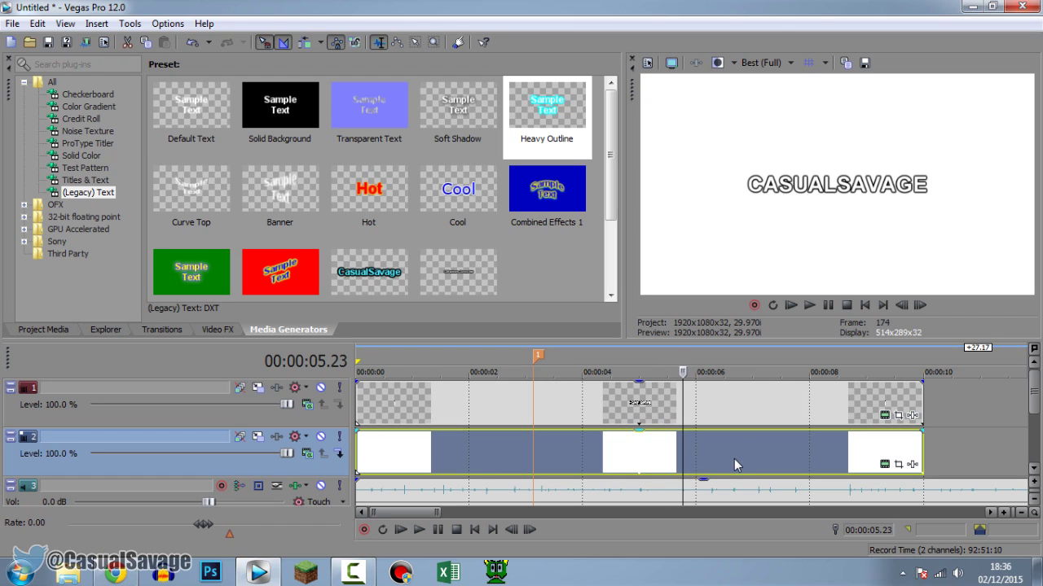
pyautogui.press('Left')
pyautogui.press('Left')
pyautogui.press('Left')
pyautogui.press('Left')
pyautogui.press('Left')
pyautogui.press('Left')
pyautogui.press('Left')
pyautogui.press('Left')
pyautogui.press('Left')
pyautogui.press('Left')
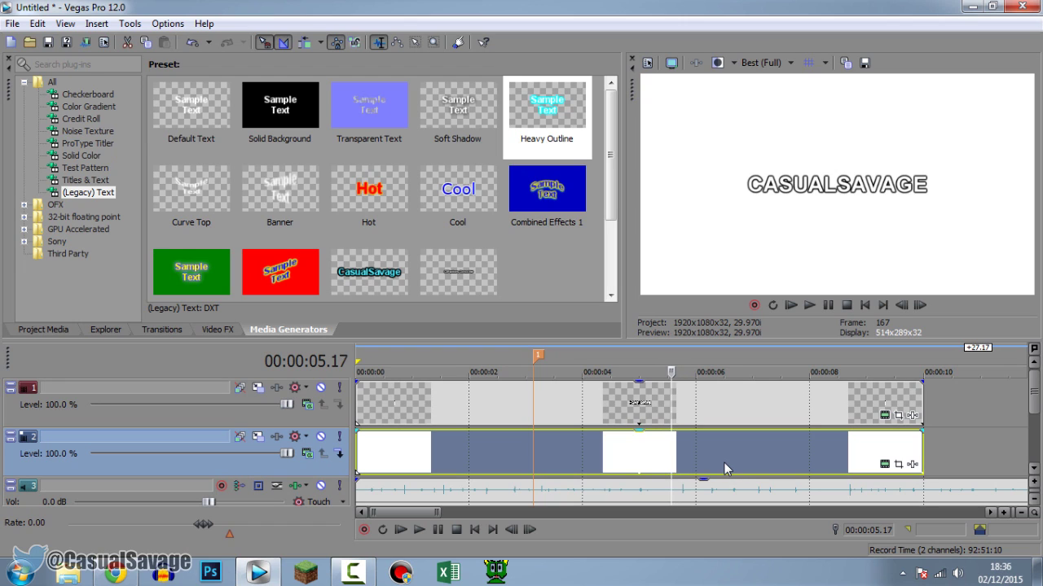
pyautogui.press('Right')
pyautogui.press('Right')
pyautogui.press('Right')
pyautogui.press('Right')
pyautogui.press('Right')
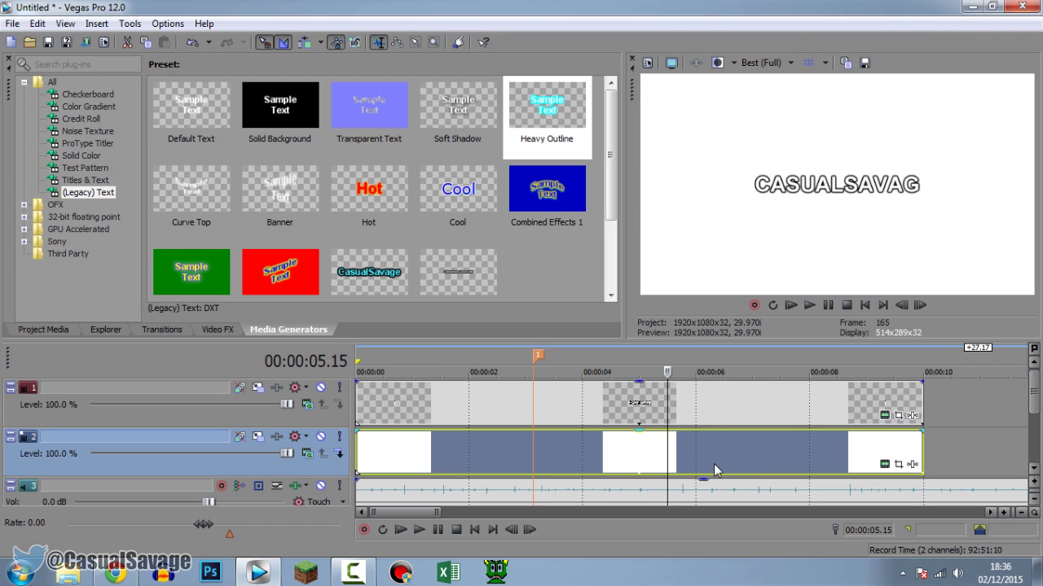
pyautogui.press('Right')
pyautogui.press('Right')
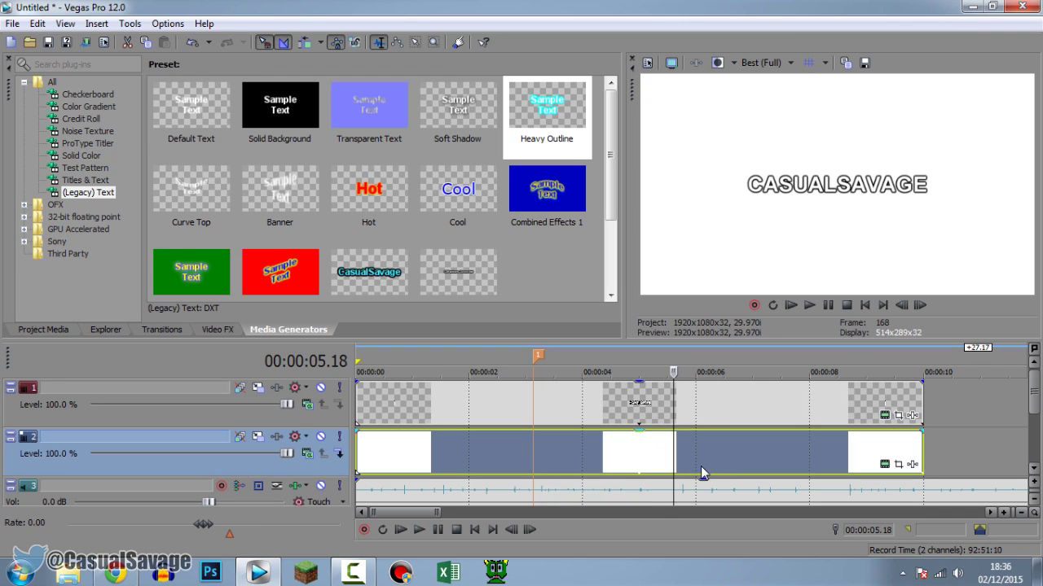
pyautogui.press('m')
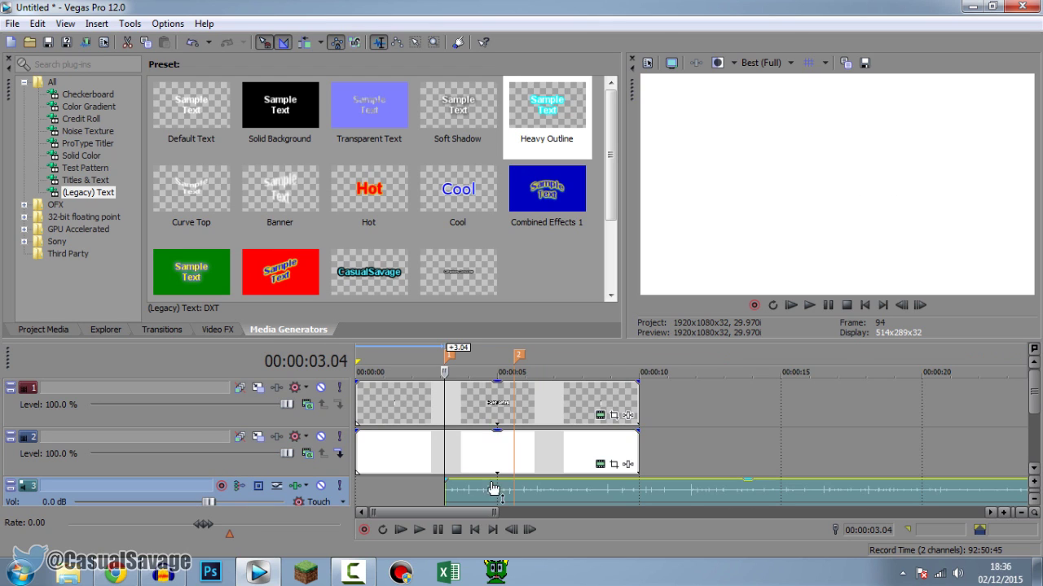
# Step frame by frame around the first marker to compare the appearance of "C" with the start of the audio clip
pyautogui.scroll(3, 502, 489)
pyautogui.press('Right')
pyautogui.press('Left')
pyautogui.press('Right')
pyautogui.press('Right')
pyautogui.press('Left')
pyautogui.press('Left')
pyautogui.press('Right')
pyautogui.press('Right')
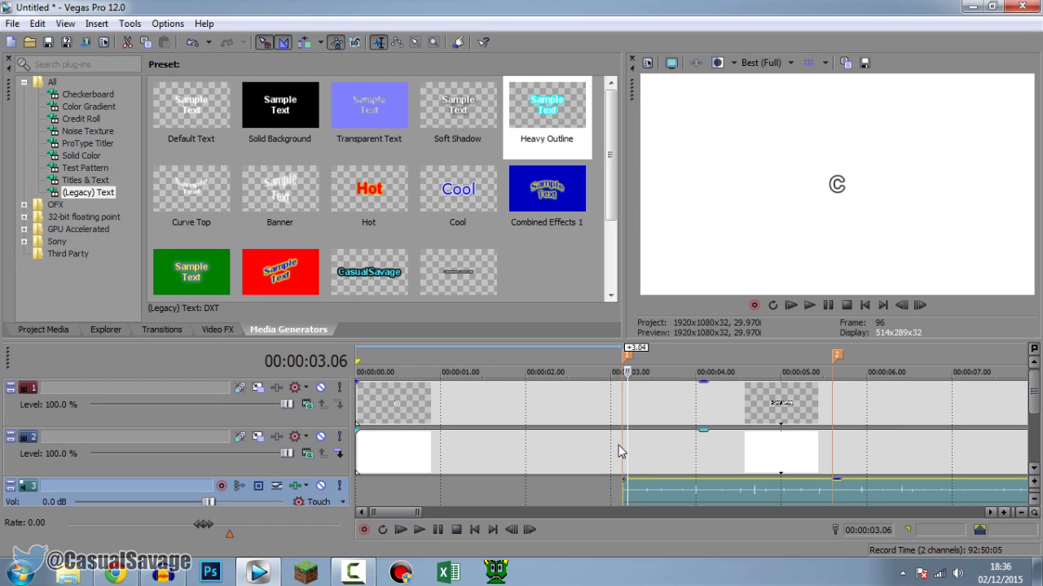
# Step through the frames after the first "C" marker and place a timeline marker at 00:00:03.07
pyautogui.press('Left')
pyautogui.press('Left')
pyautogui.press('Up')
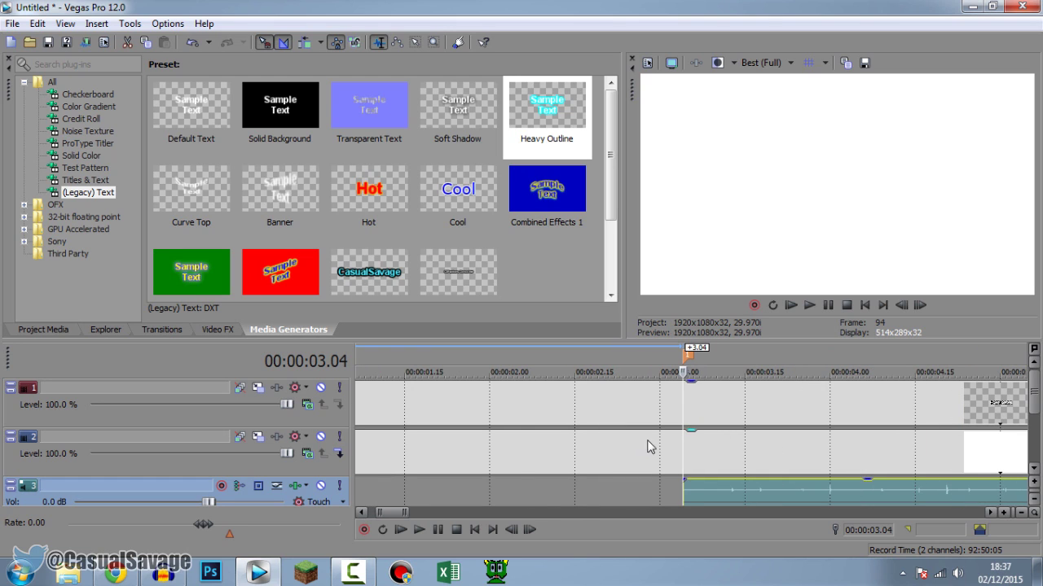
pyautogui.press('Right')
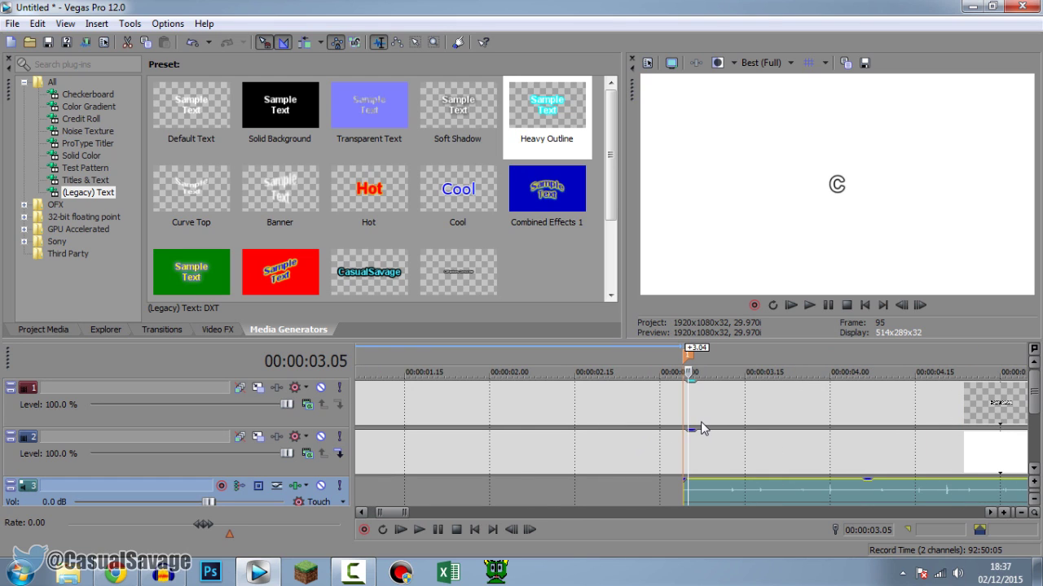
pyautogui.click(699, 430)
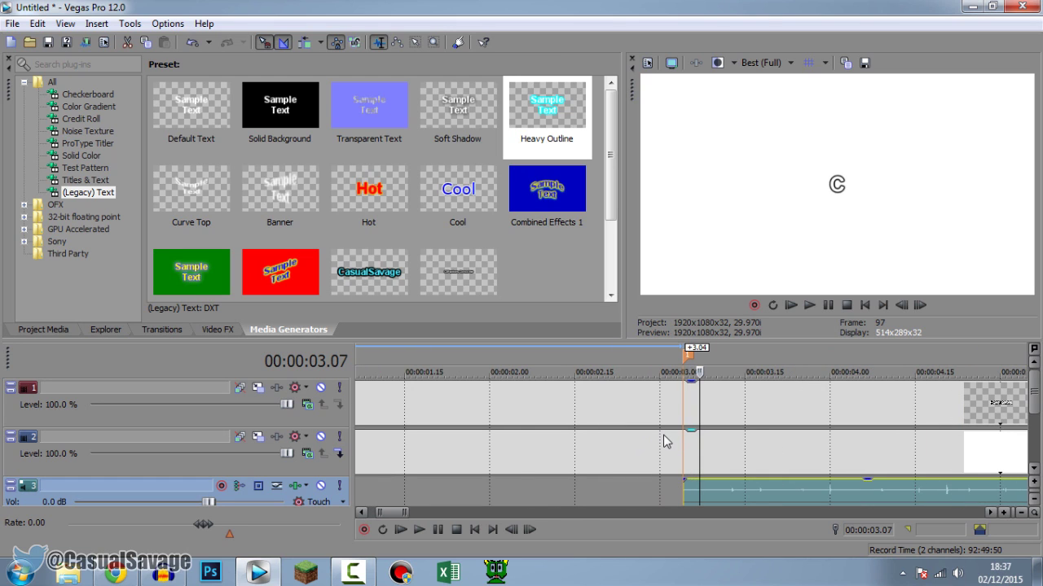
pyautogui.press('m')
# Check the frames following the 00:00:03.07 marker and place an unnamed marker at 00:00:03.09
pyautogui.click(689, 446)
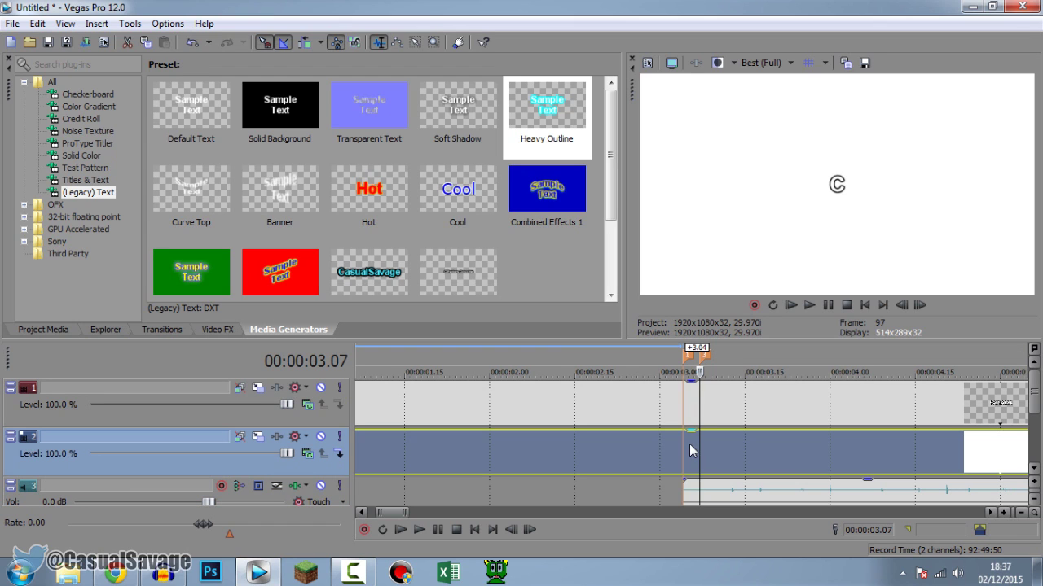
pyautogui.press('Right')
pyautogui.press('Right')
pyautogui.press('Right')
pyautogui.press('Left')
pyautogui.press('Left')
pyautogui.press('m')
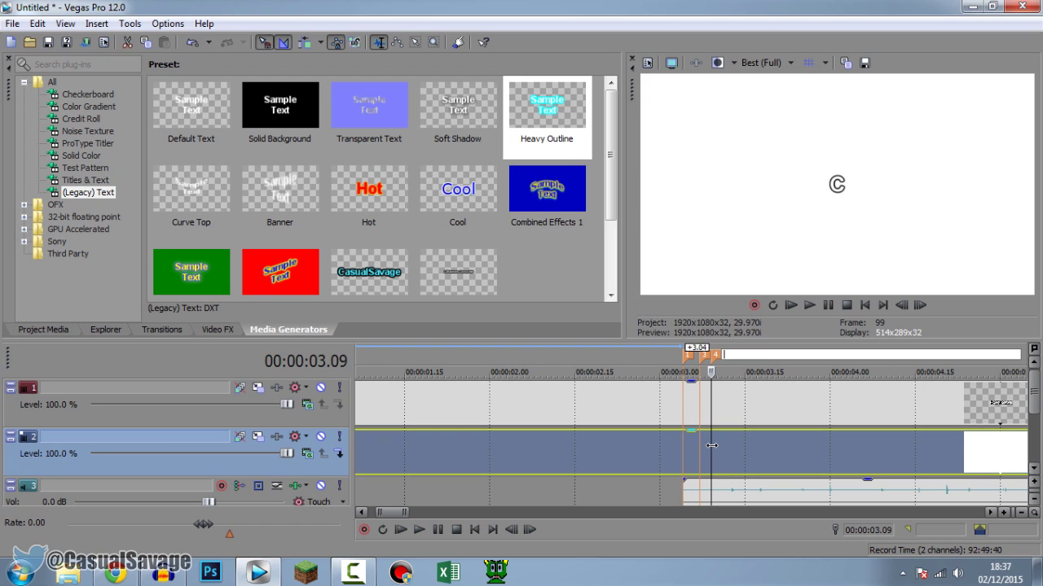
pyautogui.press('Return')
# Advance to the "CA" frame at 00:00:03.12 and place a timeline marker there
pyautogui.press('Right')
pyautogui.press('Right')
pyautogui.press('Right')
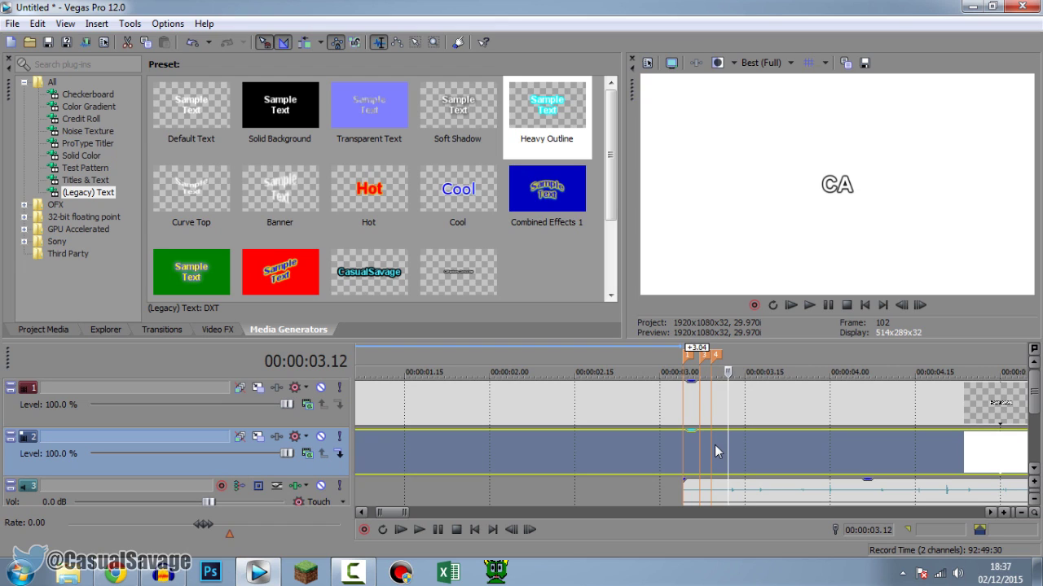
pyautogui.press('m')
# Review frame by frame how the text changes between the first marker and the one at 00:00:03.12
pyautogui.click(721, 441)
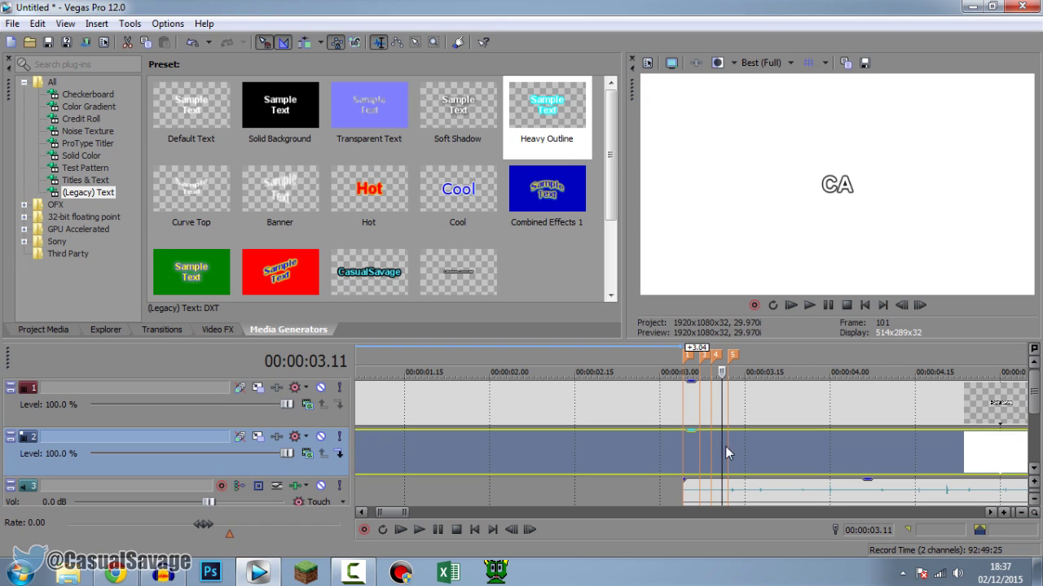
pyautogui.click(684, 446)
pyautogui.press('Right')
pyautogui.press('Right')
pyautogui.press('Right')
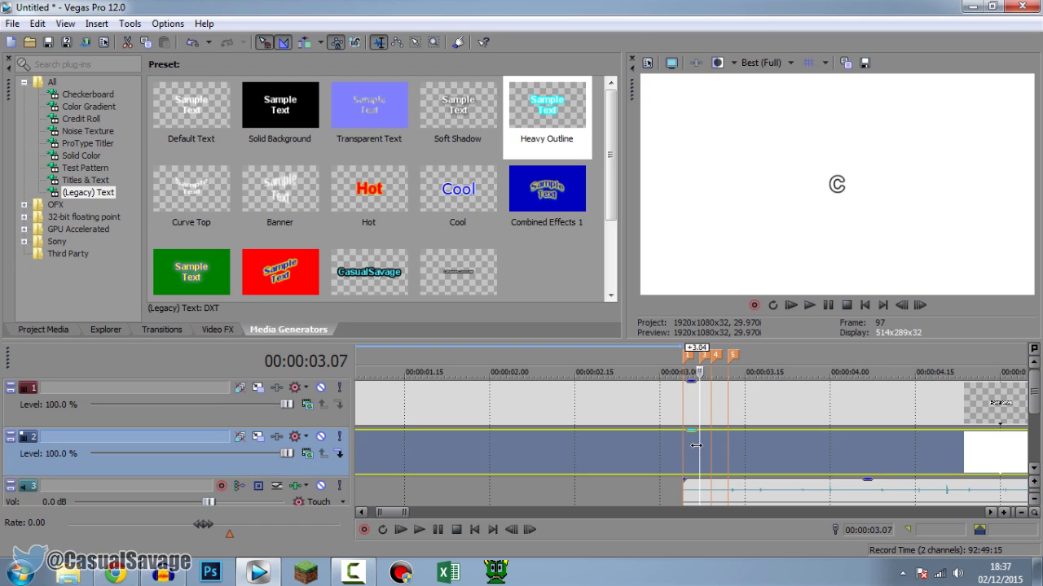
pyautogui.press('Right')
pyautogui.press('Right')
pyautogui.press('Right')
pyautogui.press('Right')
pyautogui.press('Right')
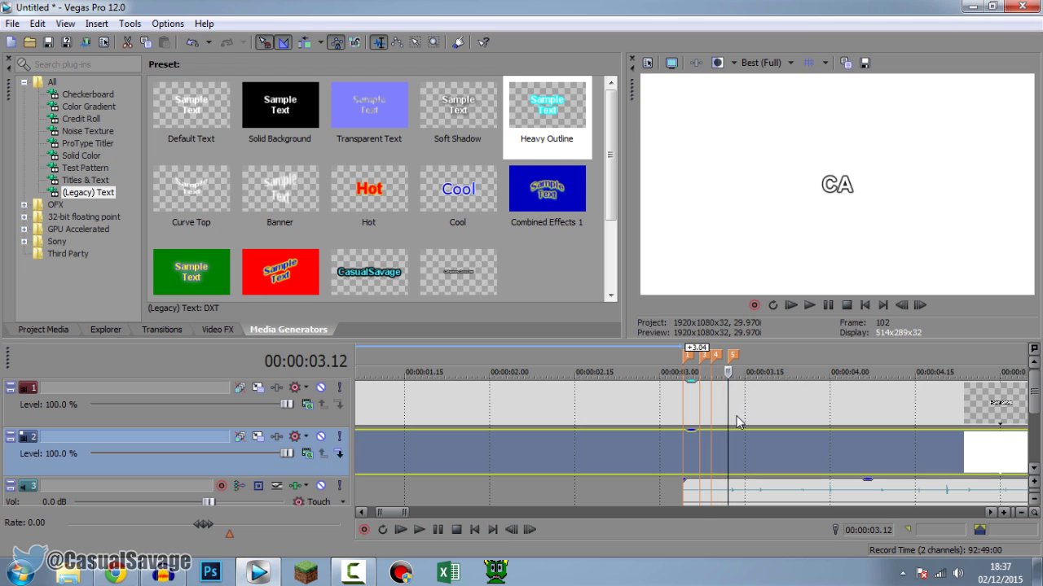
# Continue the marker sequence with timeline markers at 00:00:03.14 and 00:00:03.17
pyautogui.scroll(-2, 762, 454)
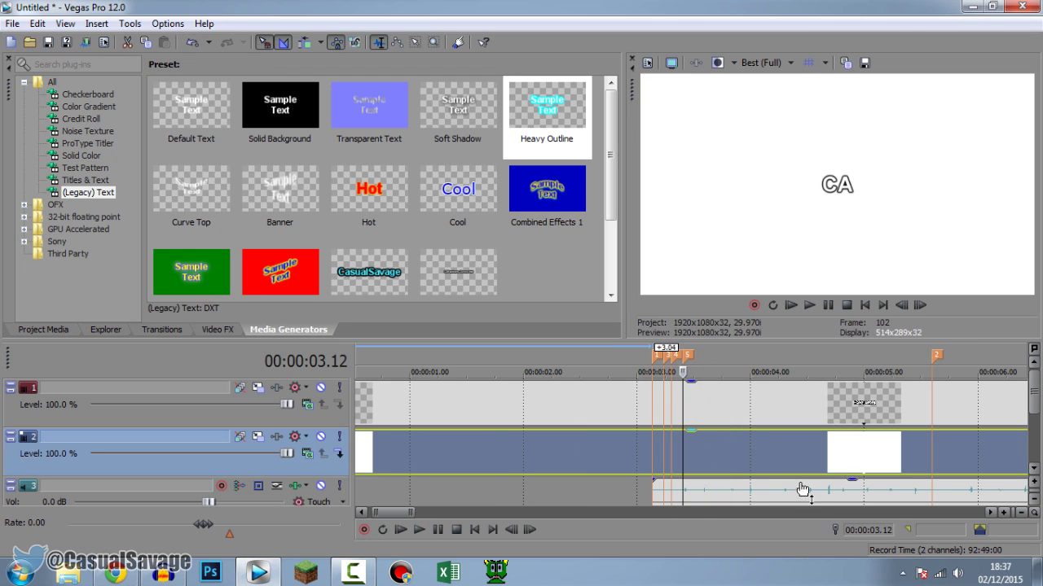
pyautogui.click(695, 450)
pyautogui.click(690, 449)
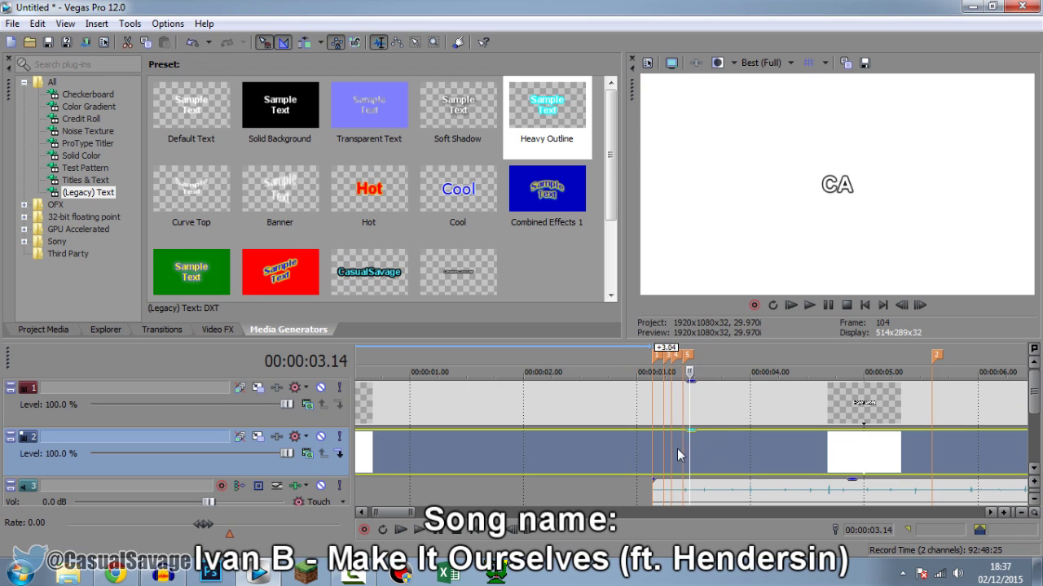
pyautogui.scroll(1, 679, 451)
pyautogui.press('m')
pyautogui.click(706, 448)
pyautogui.press('m')
# Place a timeline marker in the "CAS" section at 00:00:03.19
pyautogui.click(715, 456)
pyautogui.click(731, 466)
pyautogui.press('Left')
pyautogui.press('m')
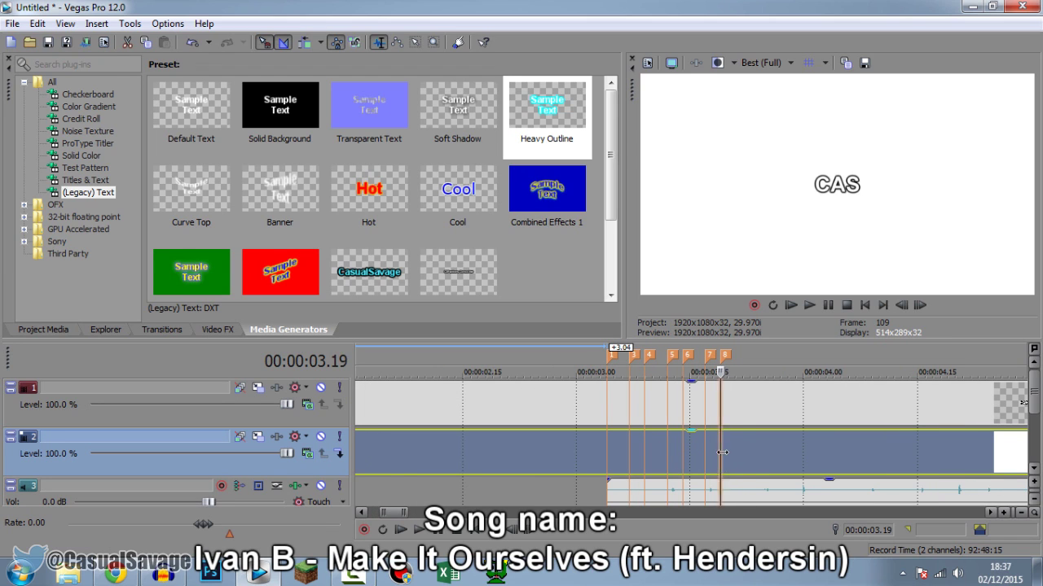
# Place timeline markers three and five frames after the 00:00:03.19 marker, at 00:00:03.22 and 00:00:03.24
pyautogui.press('Right')
pyautogui.press('Right')
pyautogui.press('Right')
pyautogui.press('m')
pyautogui.press('Right')
pyautogui.press('Right')
pyautogui.press('m')
# Add the next pair of timeline markers at 00:00:03.27 and 00:00:03.29
pyautogui.press('Right')
pyautogui.press('Right')
pyautogui.press('Right')
pyautogui.press('m')
pyautogui.press('Right')
pyautogui.press('Right')
pyautogui.press('m')
# Place a timeline marker at 00:00:04.02, where the word "CASUAL" is complete
pyautogui.press('Right')
pyautogui.press('Right')
pyautogui.press('Right')
pyautogui.press('m')
# Advance through the pause after "CASUAL" and place a timeline marker at 00:00:04.21
pyautogui.press('Right')
pyautogui.press('Right')
pyautogui.press('Right')
pyautogui.press('Right')
pyautogui.press('Right')
pyautogui.press('Right')
pyautogui.press('Right')
pyautogui.press('Right')
pyautogui.press('Right')
pyautogui.press('Right')
pyautogui.press('Right')
pyautogui.press('Right')
pyautogui.press('Right')
pyautogui.press('Right')
pyautogui.press('Right')
pyautogui.press('Right')
pyautogui.press('Right')
pyautogui.press('Right')
pyautogui.press('Right')
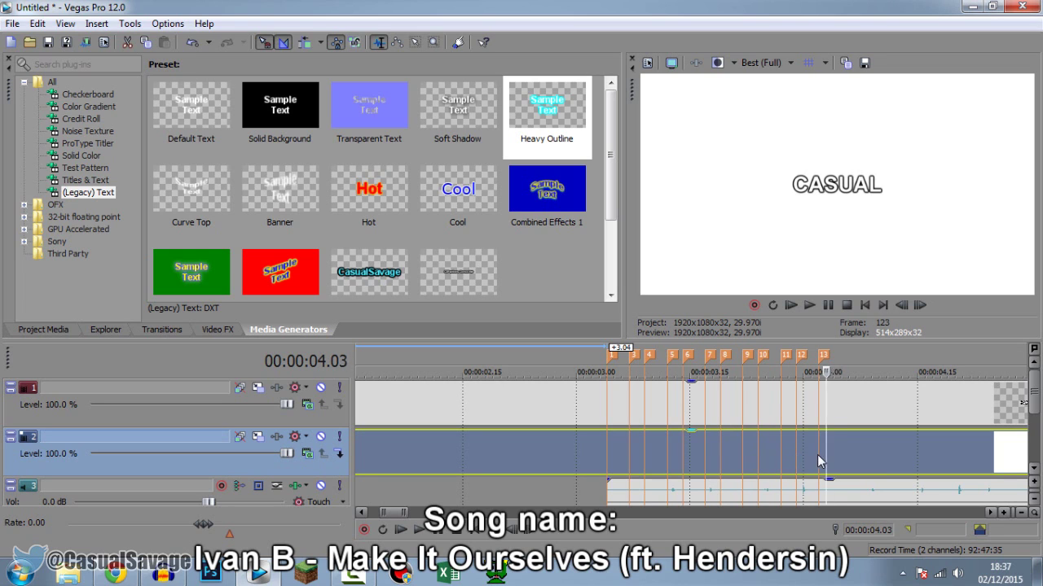
pyautogui.press('m')
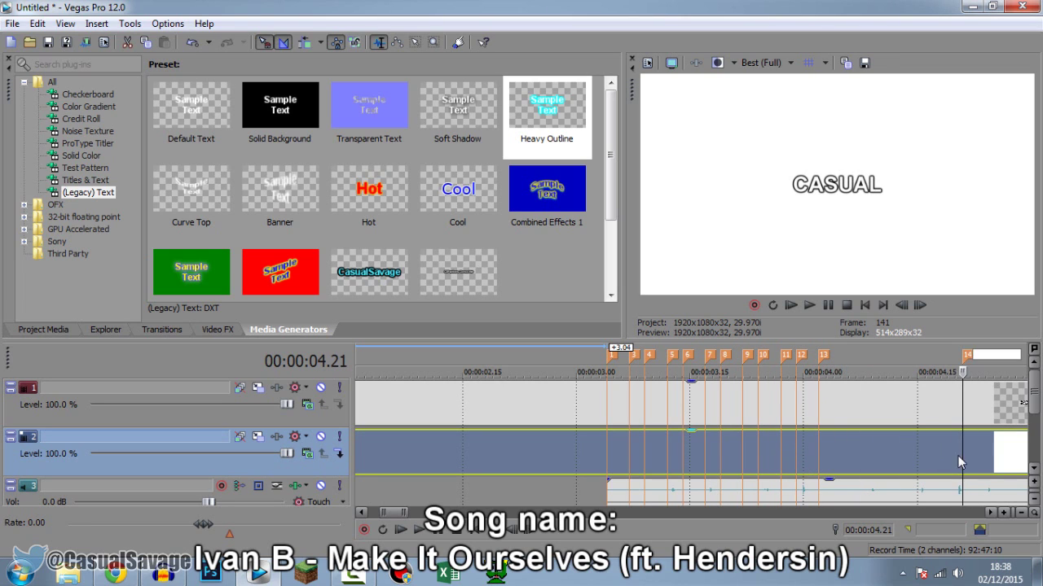
# Mark the start of the second word's letters with timeline markers at 00:00:04.24 and 00:00:04.26
pyautogui.press('Right')
pyautogui.press('Right')
pyautogui.press('Right')
pyautogui.press('m')
pyautogui.press('Right')
pyautogui.press('Right')
pyautogui.press('m')
# Place timeline markers after "CASUALSA" at 00:00:04.29 and 00:00:05.01, leaving them unnamed
pyautogui.press('Right')
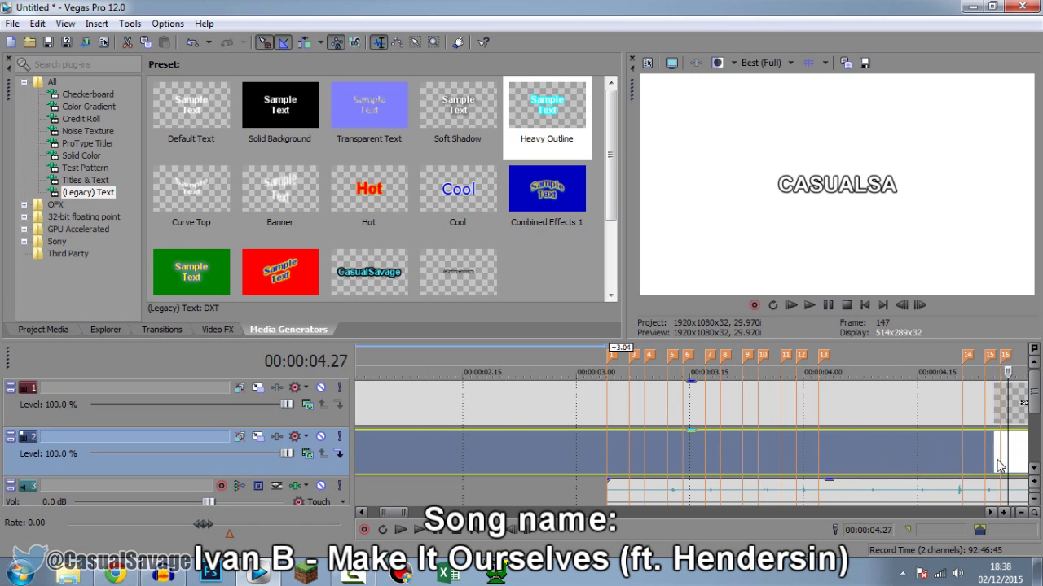
pyautogui.press('Right')
pyautogui.press('Right')
pyautogui.press('m')
pyautogui.press('Right')
pyautogui.press('Right')
pyautogui.press('m')
pyautogui.press('Return')
# Place timeline markers in the "CASUALSAV" section at 00:00:05.04 and 00:00:05.06
pyautogui.press('Right')
pyautogui.press('Right')
pyautogui.press('Right')
pyautogui.press('m')
pyautogui.moveTo(396, 512); pyautogui.dragTo(406, 514)
pyautogui.scroll(1, 705, 479)
pyautogui.press('Right')
pyautogui.press('Right')
pyautogui.press('m')
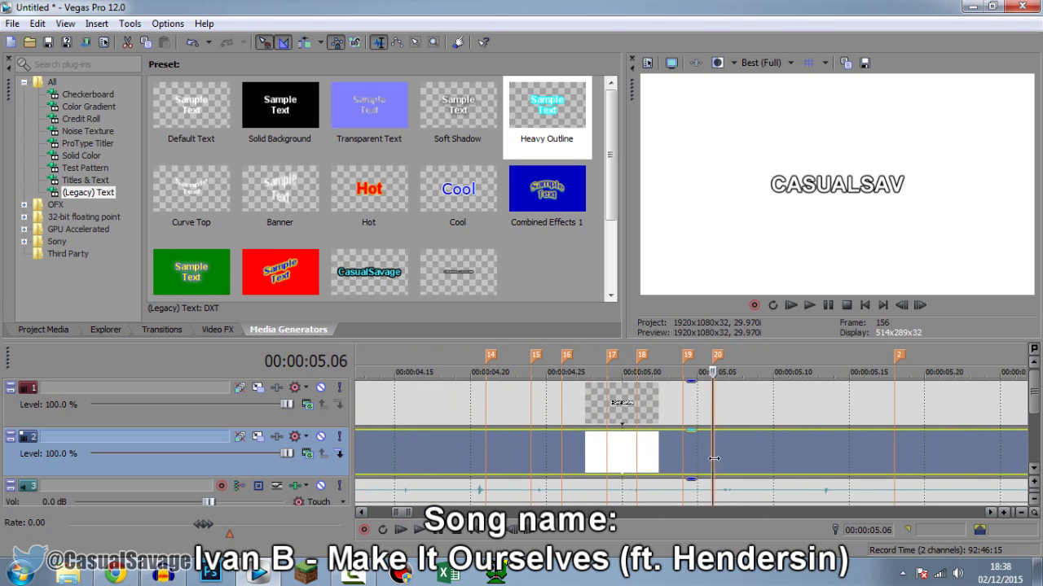
# Extend the marker sequence with timeline markers at 00:00:05.09 and 00:00:05.11
pyautogui.press('Right')
pyautogui.press('Right')
pyautogui.press('Right')
pyautogui.press('m')
pyautogui.press('Right')
pyautogui.press('Right')
pyautogui.press('m')
# Recheck the frames around 00:00:05.11 and place a timeline marker at 00:00:05.14
pyautogui.press('Right')
pyautogui.press('Right')
pyautogui.press('Left')
pyautogui.press('Left')
pyautogui.press('Right')
pyautogui.press('Right')
pyautogui.press('Right')
pyautogui.press('m')
# Place a timeline marker at 00:00:05.16 and shift end marker 2 to 00:00:05.19
pyautogui.press('Right')
pyautogui.press('Right')
pyautogui.press('Right')
pyautogui.press('Left')
pyautogui.press('m')
pyautogui.press('Right')
pyautogui.press('Right')
pyautogui.press('Right')
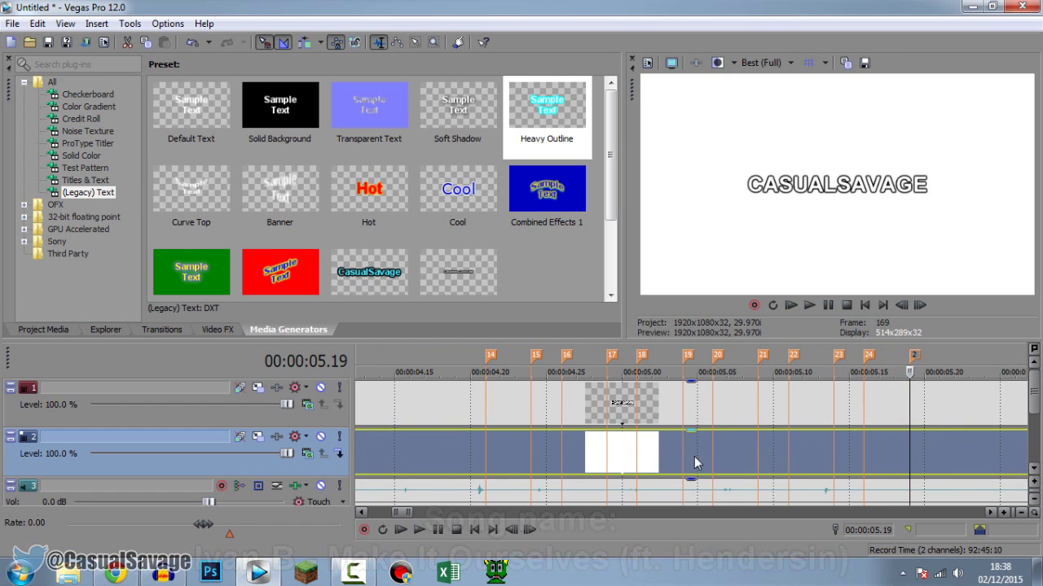
# Trim about eight frames of silence off the typing sound's beginning and align its first keystroke with marker 1 at 00:00:03.04
pyautogui.scroll(-6, 672, 461)
pyautogui.scroll(-2, 513, 462)
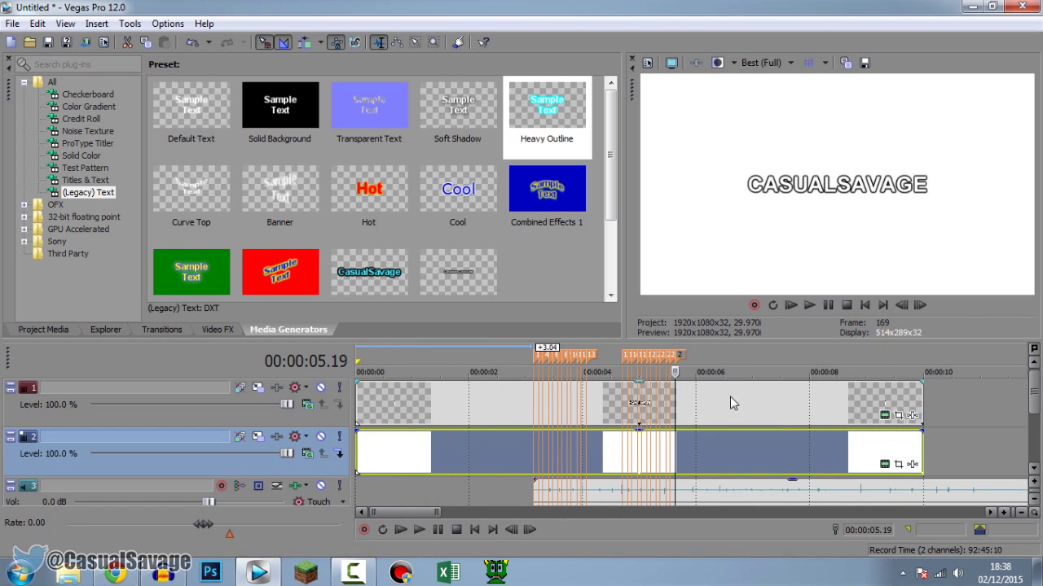
pyautogui.moveTo(1034, 386); pyautogui.dragTo(1036, 411)
pyautogui.scroll(-3, 562, 454)
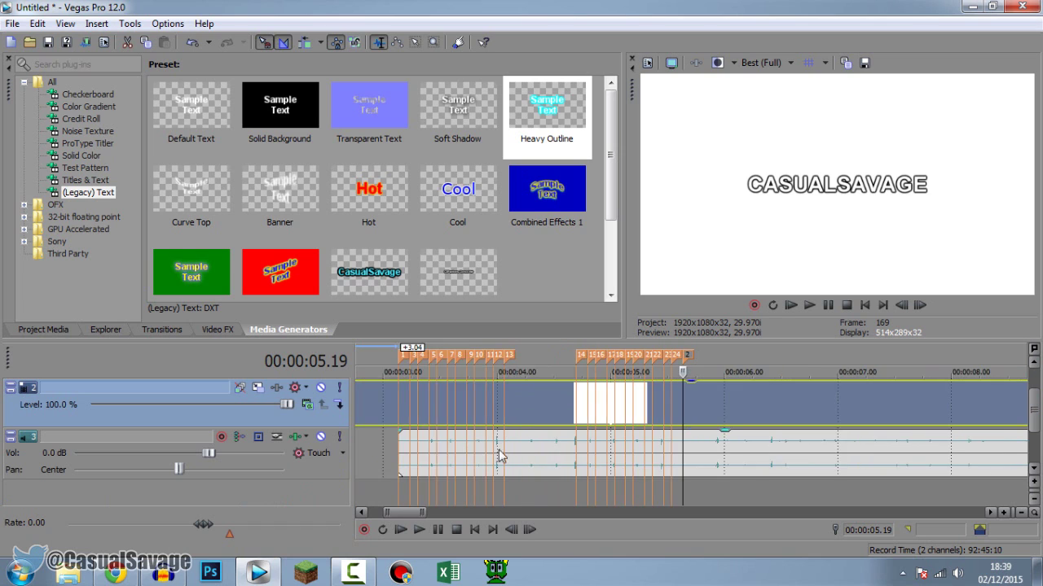
pyautogui.click(472, 443)
pyautogui.scroll(5, 603, 464)
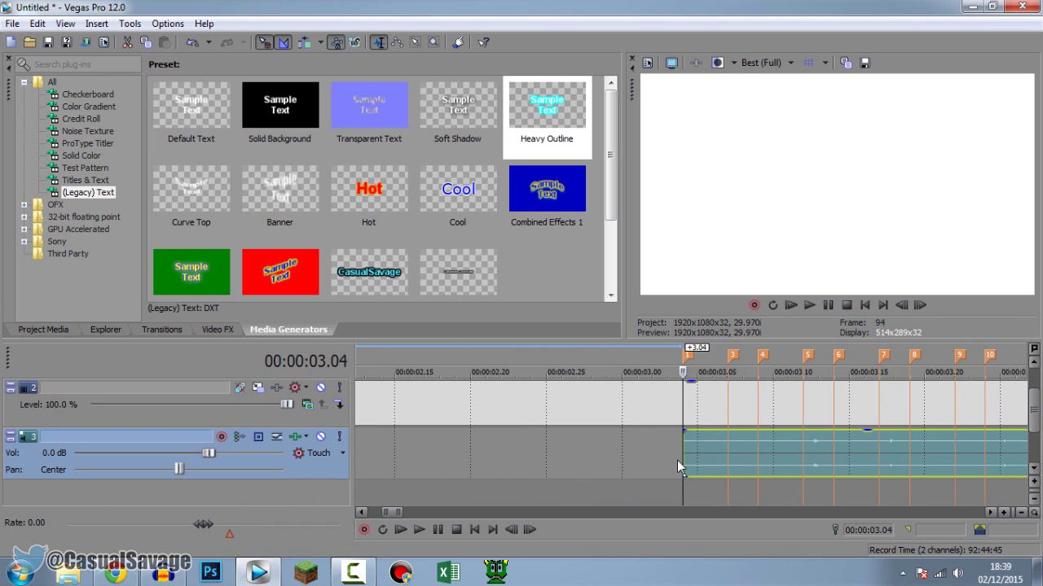
pyautogui.moveTo(683, 459); pyautogui.dragTo(740, 456)
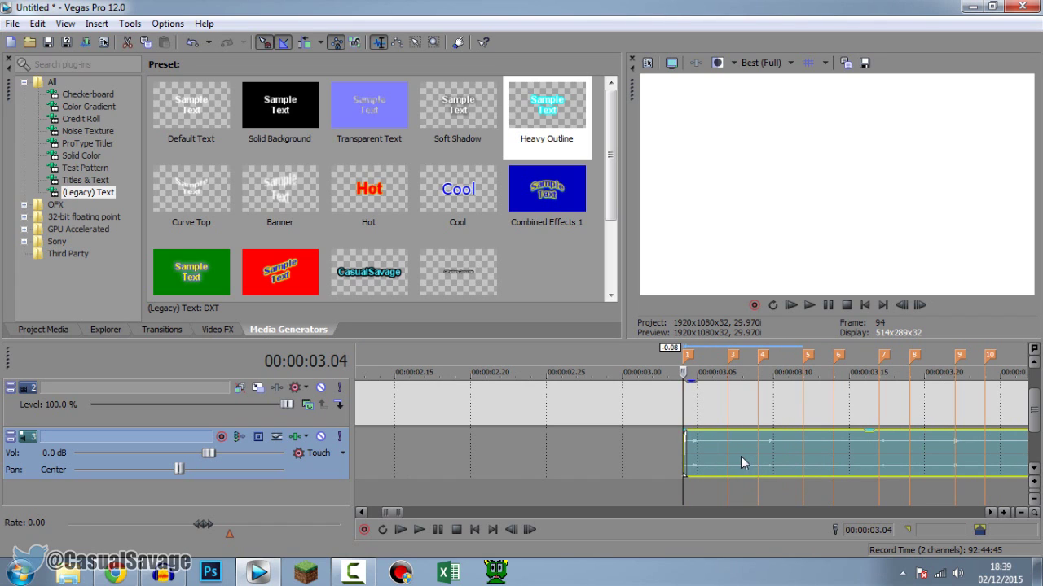
# Play back the aligned typing sound and split the audio clip after its first keystroke at 00:00:03.06
pyautogui.click(828, 306)
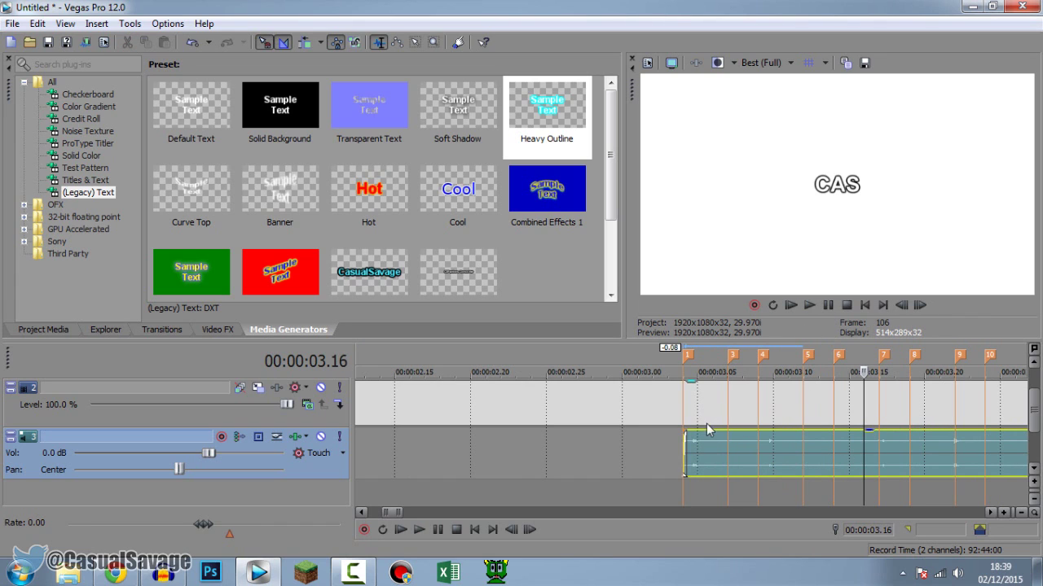
pyautogui.click(743, 450)
pyautogui.click(722, 454)
pyautogui.click(714, 454)
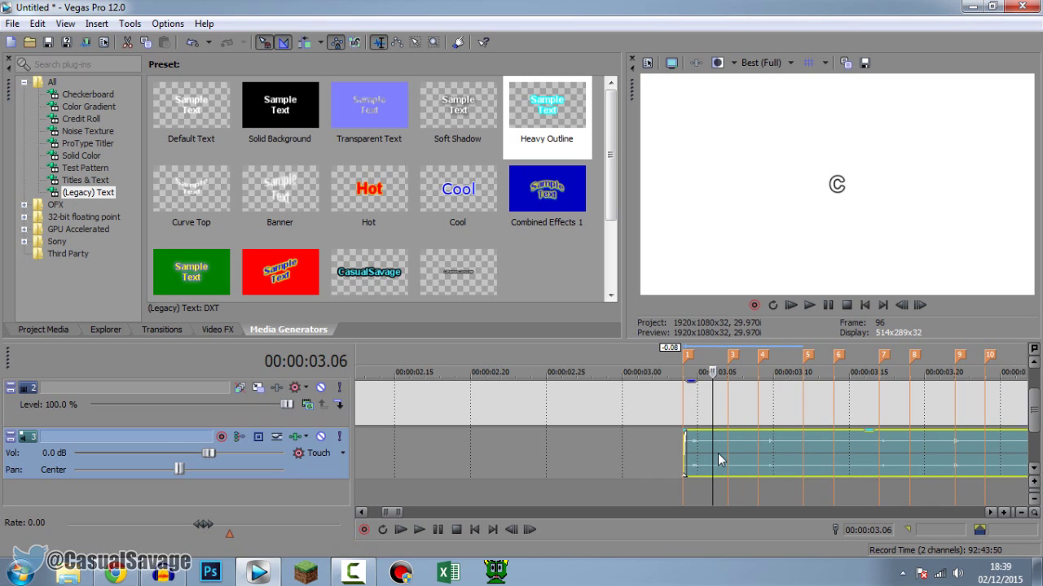
pyautogui.press('s')
# Trim the silence at the start of the remaining audio and align it with marker 3 at 00:00:03.07
pyautogui.moveTo(714, 450)
pyautogui.mouseDown()
pyautogui.moveTo(760, 449)
pyautogui.moveTo(751, 459)
pyautogui.mouseUp()
pyautogui.click(728, 455)
pyautogui.scroll(5, 728, 455)
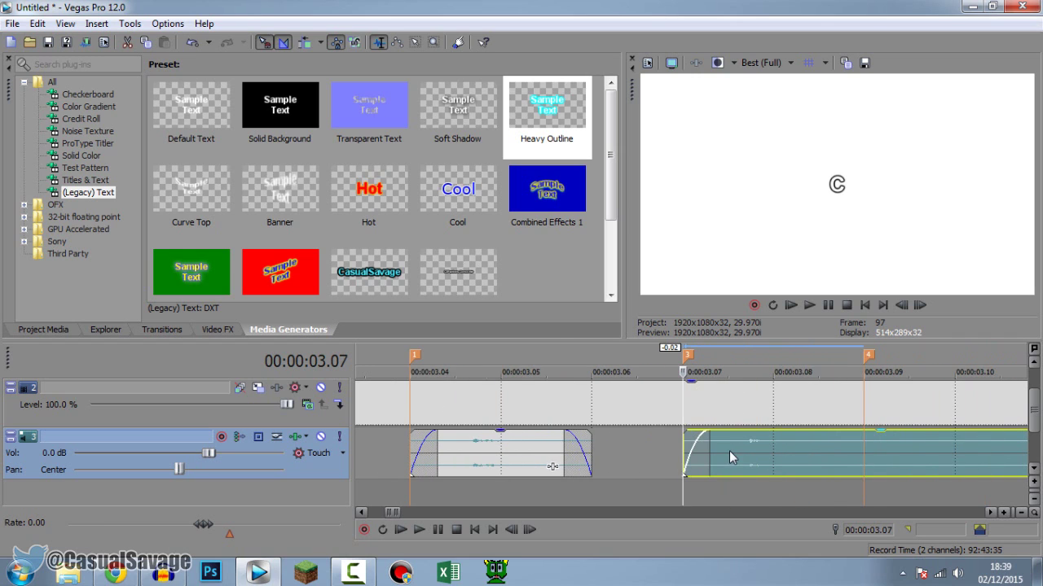
pyautogui.scroll(-3, 720, 396)
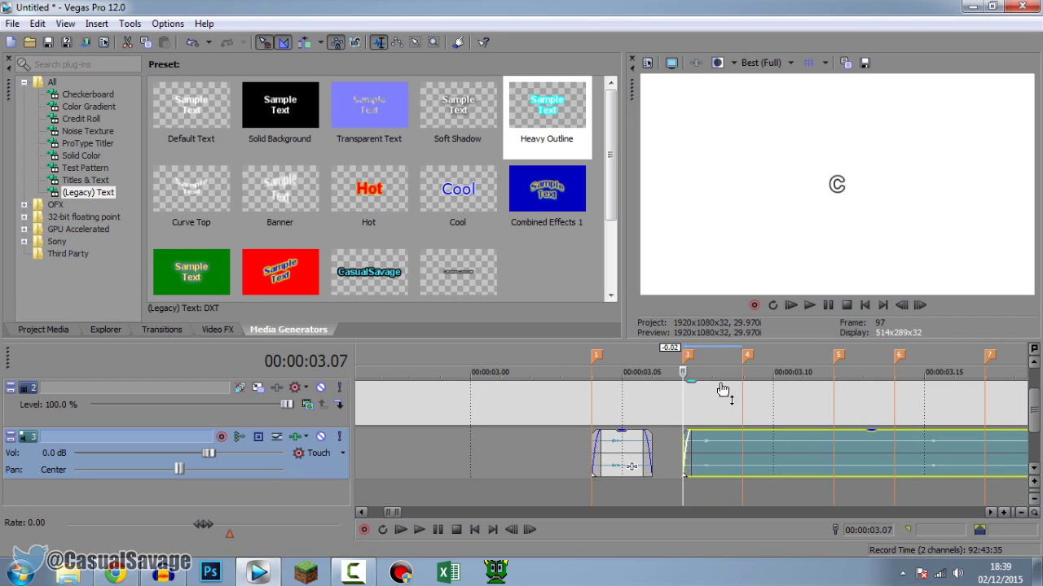
# Move the remaining audio clip to marker 4 at 00:00:03.09 and play the result from before marker 1
pyautogui.moveTo(716, 456); pyautogui.dragTo(778, 449)
pyautogui.scroll(-2, 584, 465)
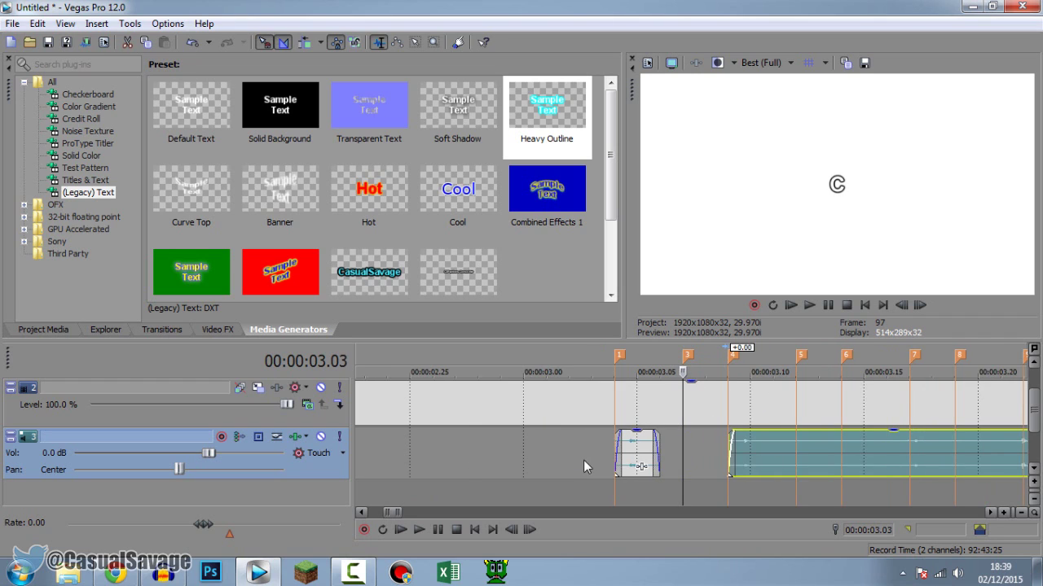
pyautogui.click(584, 467)
pyautogui.press('space')
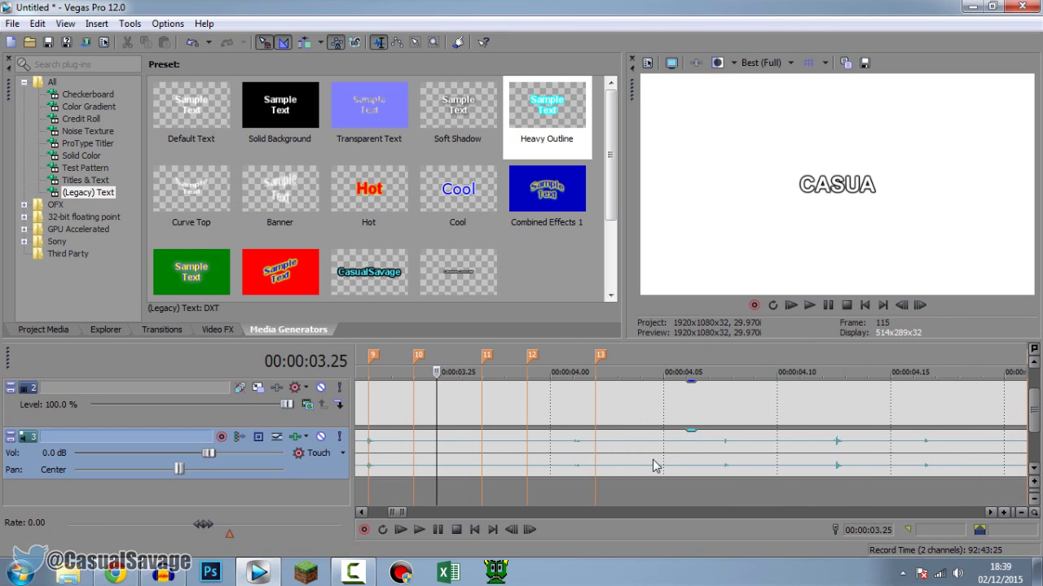
pyautogui.scroll(-3, 660, 463)
pyautogui.click(624, 458)
pyautogui.scroll(3, 646, 459)
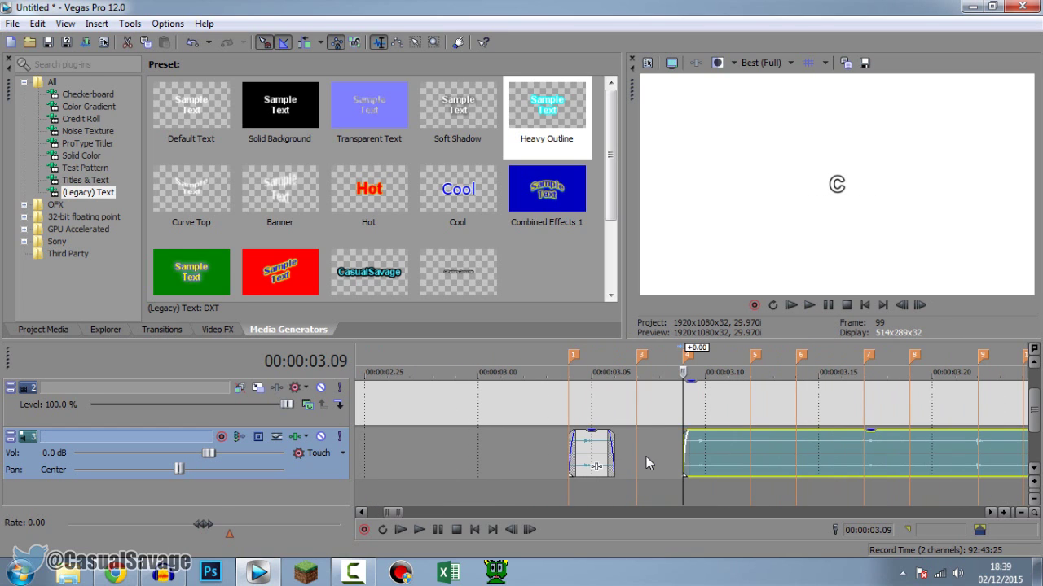
# Split the audio after the keystroke at marker 4, trim the following silence and align the next keystroke with marker 6
pyautogui.click(726, 456)
pyautogui.press('s')
pyautogui.moveTo(732, 450); pyautogui.dragTo(910, 453)
pyautogui.click(828, 459)
pyautogui.click(842, 460)
# Separate the keystrokes at markers 6 and 8, splitting at 00:00:03.21, then trim the remaining audio and move it to marker 10
pyautogui.press('s')
pyautogui.press('Right')
pyautogui.press('Right')
pyautogui.press('Right')
pyautogui.press('Right')
pyautogui.press('Right')
pyautogui.press('s')
pyautogui.moveTo(730, 453); pyautogui.dragTo(884, 457)
pyautogui.moveTo(912, 457); pyautogui.dragTo(824, 458)
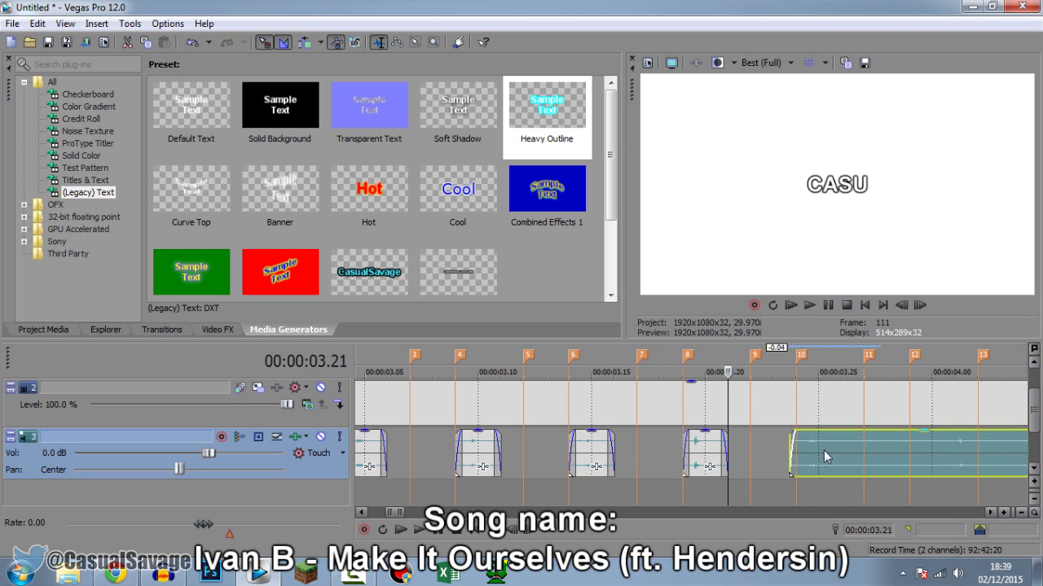
# Play back the remaining audio and split it after the keystroke at marker 10
pyautogui.scroll(-2, 824, 457)
pyautogui.click(546, 457)
pyautogui.click(809, 306)
pyautogui.click(727, 458)
pyautogui.scroll(1, 728, 458)
pyautogui.press('s')
# Trim the silence from the remaining audio, align its first keystroke with marker 12 and split after it
pyautogui.click(742, 458)
pyautogui.moveTo(684, 458); pyautogui.dragTo(809, 453)
pyautogui.click(727, 458)
pyautogui.click(757, 458)
pyautogui.press('s')
# Move the remaining audio across the gap to marker 14 and split it after that keystroke
pyautogui.scroll(-2, 757, 458)
pyautogui.click(832, 459)
pyautogui.scroll(3, 833, 460)
pyautogui.moveTo(604, 454); pyautogui.dragTo(661, 454)
pyautogui.click(711, 454)
pyautogui.press('s')
# Trim the silence before the next keystroke, align it with marker 16, play it back and split after it
pyautogui.click(786, 454)
pyautogui.moveTo(787, 454); pyautogui.dragTo(810, 453)
pyautogui.moveTo(731, 454); pyautogui.dragTo(921, 455)
pyautogui.press('space')
pyautogui.press('space')
pyautogui.click(818, 457)
pyautogui.press('s')
# Play back the keystroke at marker 18 and split the audio after it at 00:00:05.04
pyautogui.click(861, 459)
pyautogui.press('space')
pyautogui.click(637, 464)
pyautogui.press('space')
pyautogui.press('s')
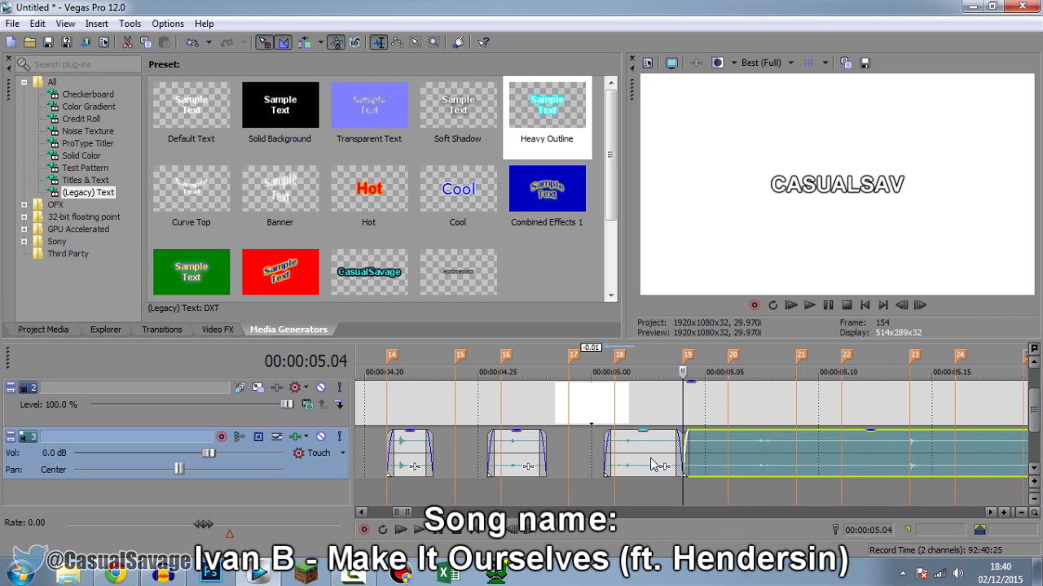
# Trim the start of the remaining audio, align its next keystroke with marker 20 and split after that keystroke
pyautogui.moveTo(686, 454)
pyautogui.mouseDown()
pyautogui.moveTo(861, 453)
pyautogui.moveTo(824, 455)
pyautogui.mouseUp()
pyautogui.click(636, 454)
pyautogui.click(730, 450)
pyautogui.click(751, 450)
pyautogui.click(773, 454)
pyautogui.press('s')
# Trim the silence, align the next keystroke with marker 22 and split the audio at 00:00:05.14
pyautogui.moveTo(793, 454); pyautogui.dragTo(912, 457)
pyautogui.click(815, 450)
pyautogui.click(827, 451)
pyautogui.click(840, 456)
pyautogui.click(854, 455)
pyautogui.scroll(-1, 912, 457)
pyautogui.click(712, 458)
pyautogui.press('s')
pyautogui.scroll(1, 710, 458)
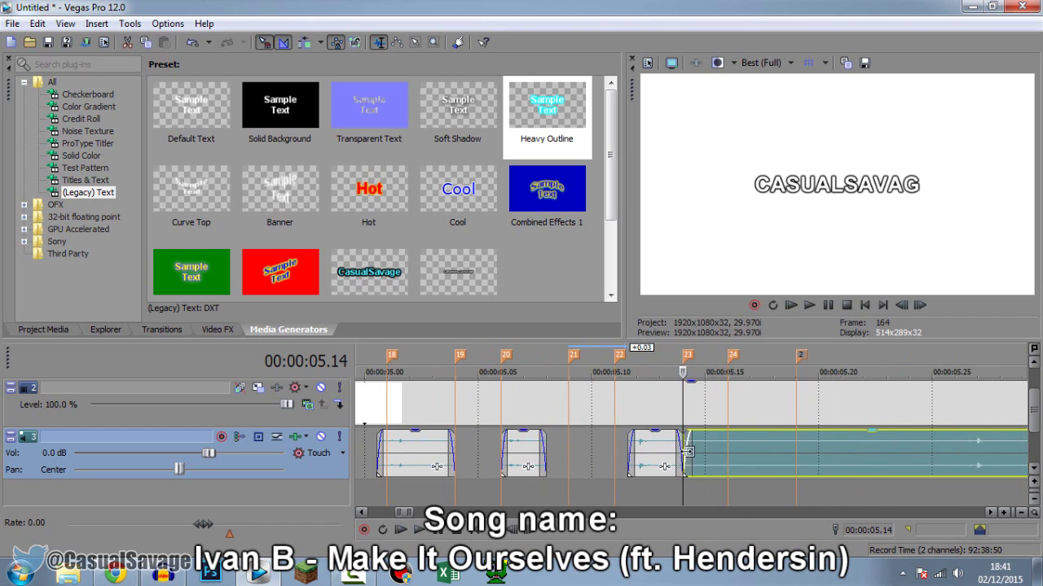
# Trim the silence from the remaining audio and align its first keystroke with marker 24, undoing the split made after it
pyautogui.moveTo(687, 452); pyautogui.dragTo(958, 456)
pyautogui.moveTo(966, 458); pyautogui.dragTo(740, 456)
pyautogui.click(728, 453)
pyautogui.click(842, 453)
pyautogui.scroll(-2, 815, 453)
pyautogui.press('s')
pyautogui.hotkey('ctrl', 'z')
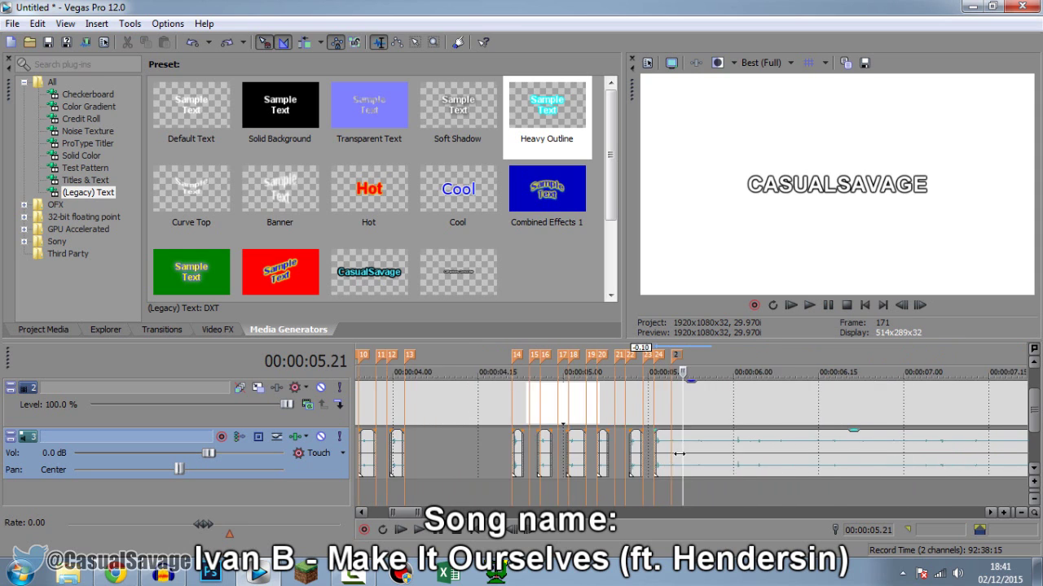
# Trim off the leftover audio after 00:00:05.21 and play the animation from the start
pyautogui.scroll(-5, 682, 453)
pyautogui.click(790, 304)
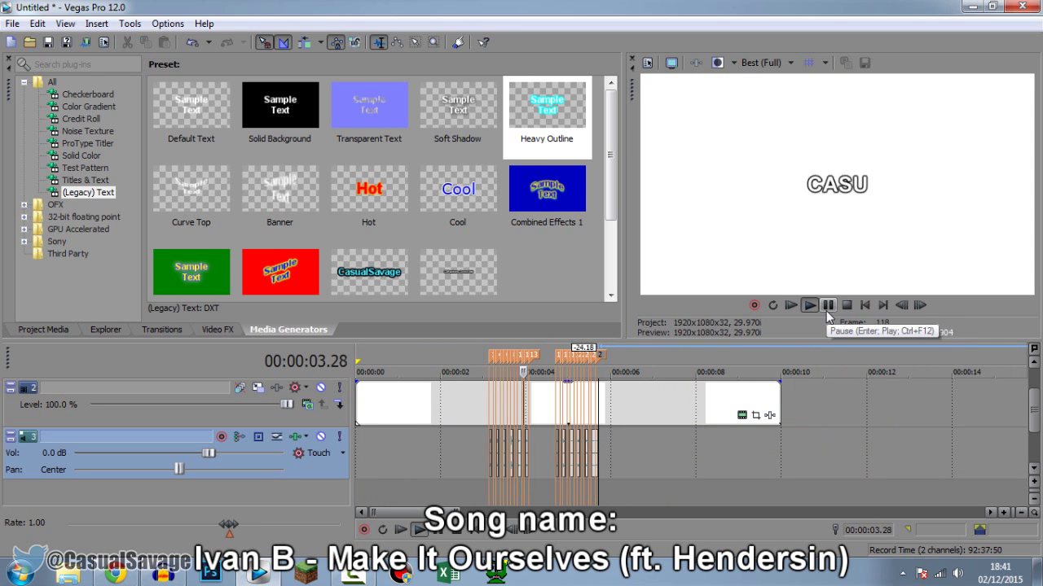
pyautogui.click(830, 308)
# Move the first keystroke clip one frame later, just past marker 1
pyautogui.click(491, 452)
pyautogui.scroll(6, 491, 452)
pyautogui.click(761, 448)
pyautogui.scroll(1, 749, 432)
pyautogui.moveTo(592, 452); pyautogui.dragTo(608, 452)
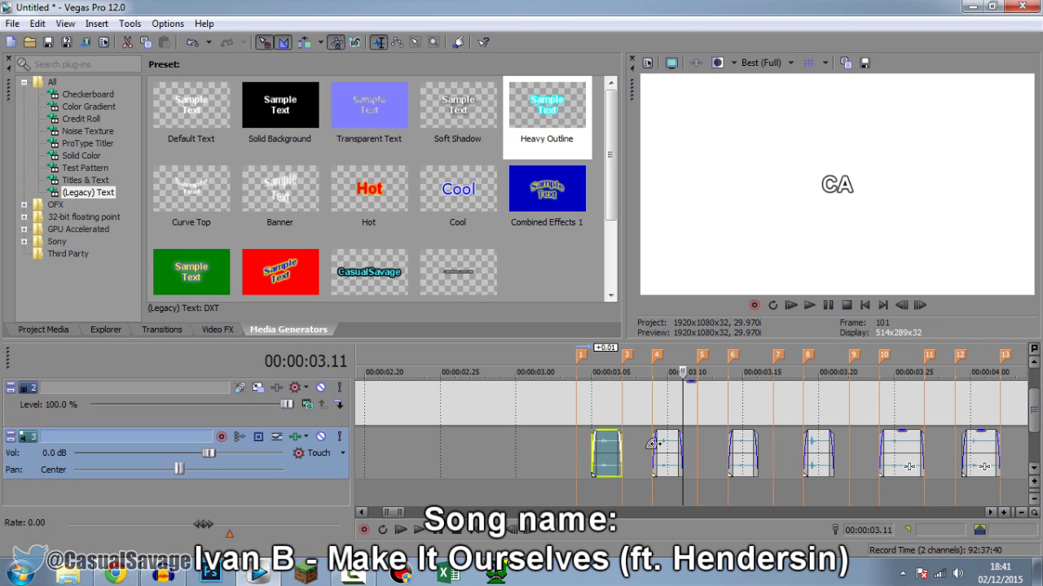
# Move the keystroke clips at markers 4, 6 and 8 one frame later each
pyautogui.click(667, 451)
pyautogui.scroll(2, 668, 452)
pyautogui.moveTo(681, 456); pyautogui.dragTo(710, 456)
pyautogui.scroll(-1, 822, 454)
pyautogui.moveTo(821, 454); pyautogui.dragTo(926, 456)
pyautogui.scroll(-1, 904, 457)
# Check the alignment of the remaining keystroke clips against markers 10 to 24
pyautogui.click(907, 460)
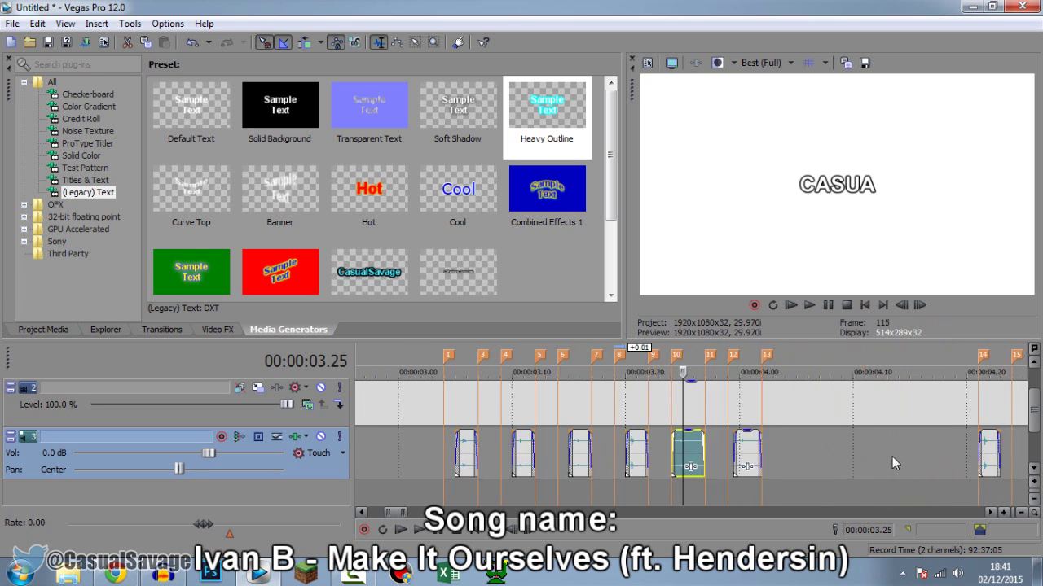
pyautogui.scroll(1, 894, 462)
pyautogui.click(796, 457)
pyautogui.scroll(-2, 797, 461)
pyautogui.click(799, 461)
pyautogui.scroll(3, 799, 462)
pyautogui.click(811, 465)
pyautogui.scroll(-2, 807, 465)
pyautogui.click(721, 460)
pyautogui.click(787, 460)
pyautogui.click(820, 460)
pyautogui.click(885, 460)
pyautogui.scroll(-1, 885, 460)
pyautogui.click(728, 457)
pyautogui.click(787, 456)
# Play the whole animation from the start to check the typing sounds against the letters
pyautogui.scroll(-8, 733, 435)
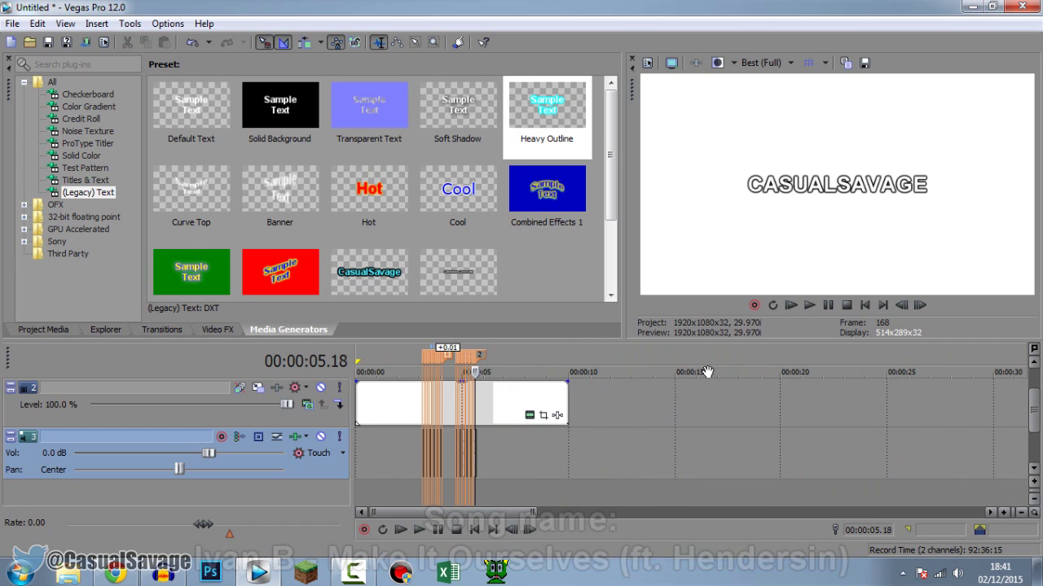
pyautogui.click(790, 305)
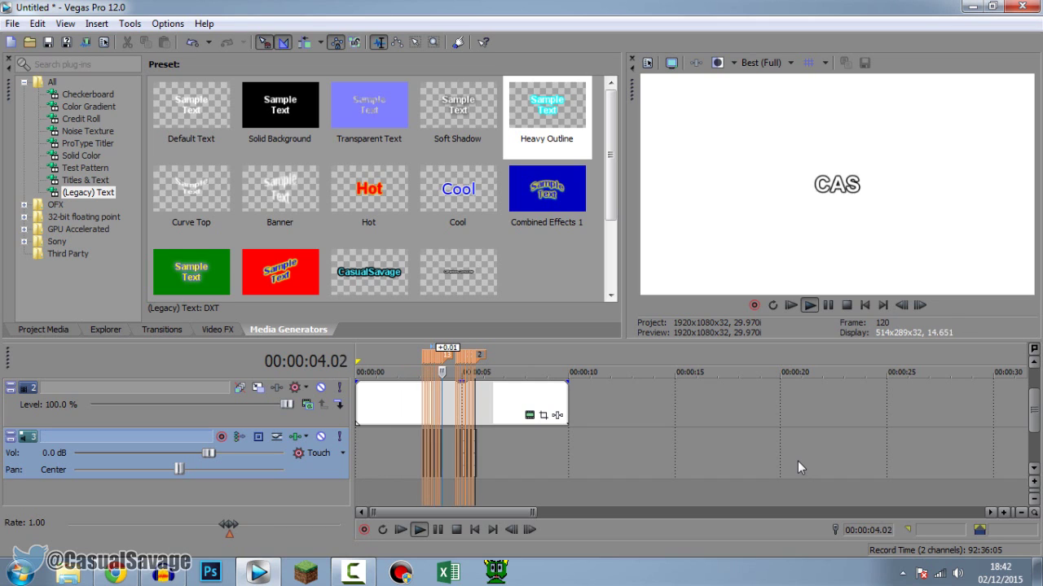
pyautogui.click(831, 304)
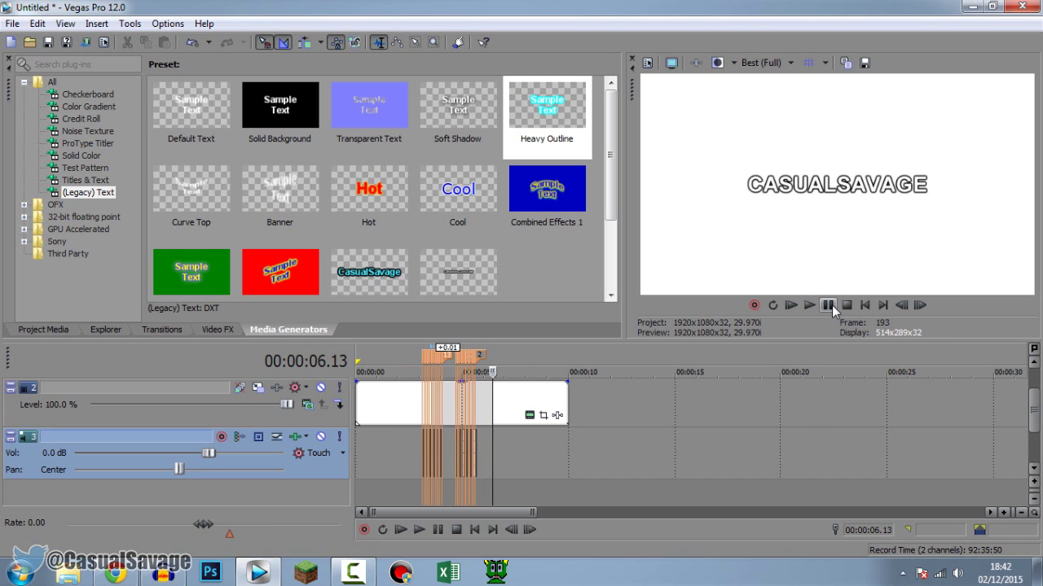
pyautogui.click(423, 448)
pyautogui.scroll(10, 440, 448)
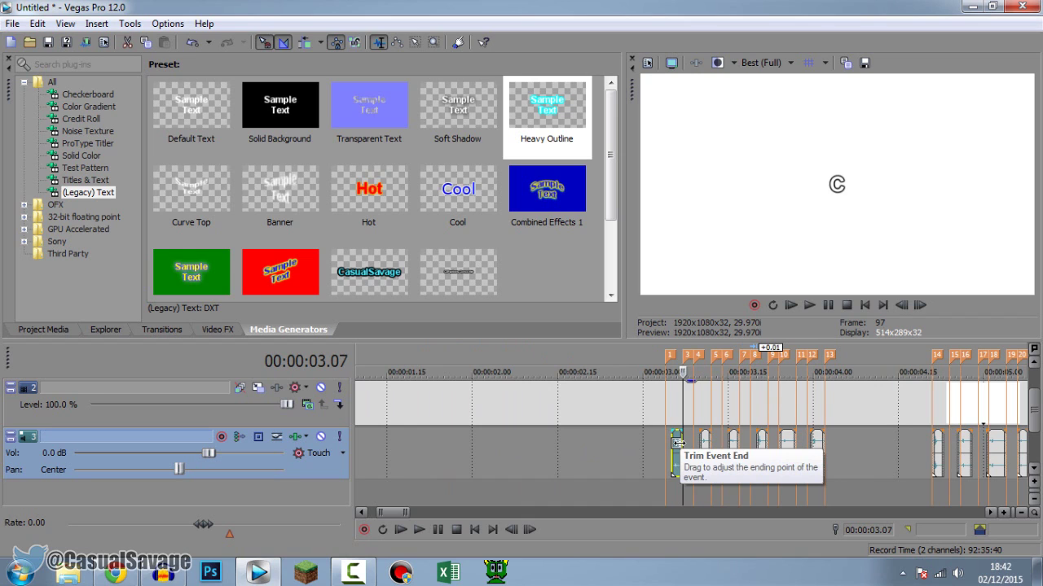
pyautogui.scroll(-3, 676, 443)
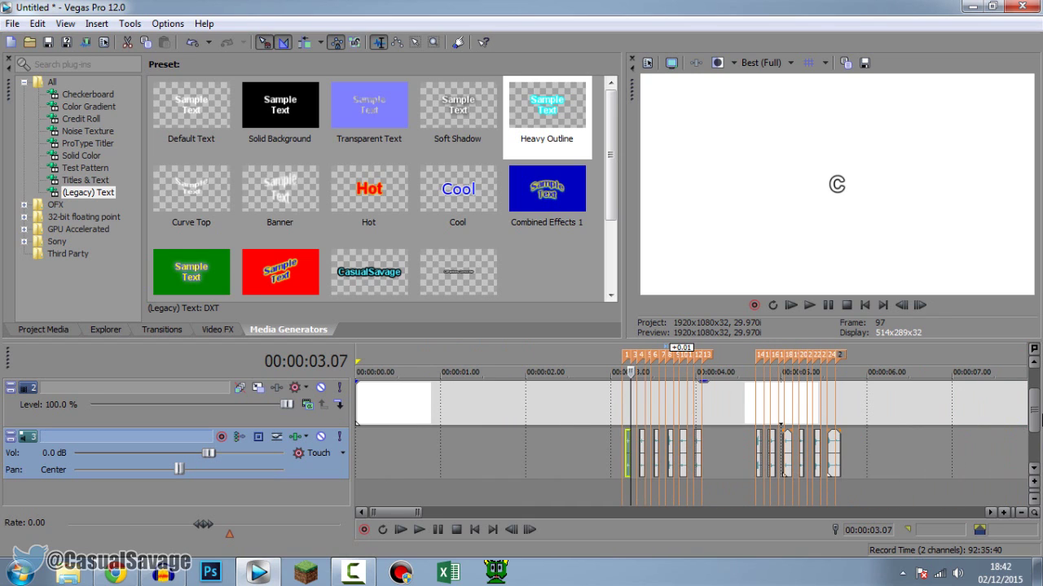
pyautogui.moveTo(1032, 417); pyautogui.dragTo(1033, 389)
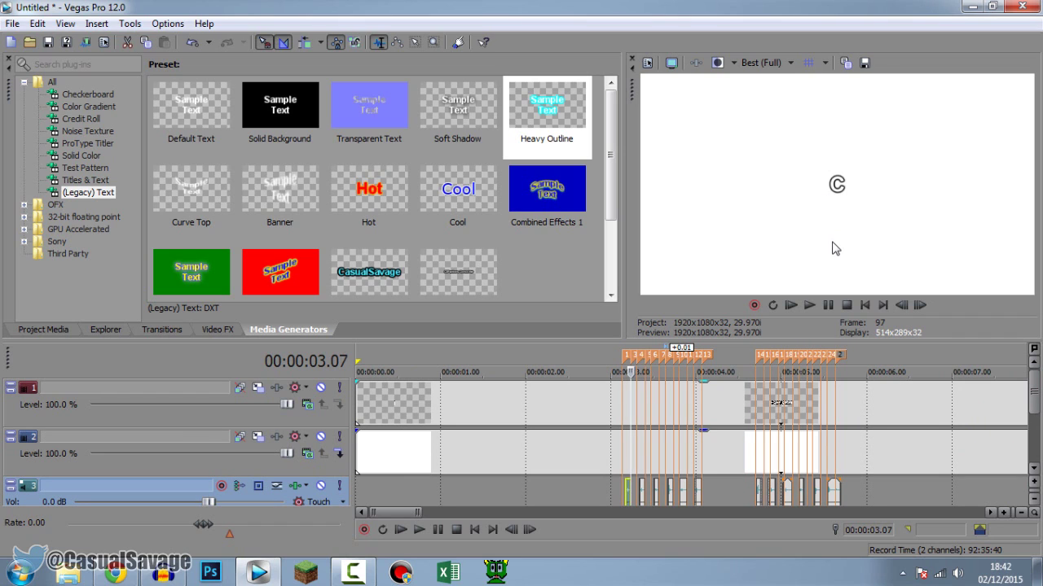
pyautogui.moveTo(1033, 395)
pyautogui.mouseDown()
pyautogui.moveTo(1034, 420)
pyautogui.moveTo(1035, 391)
pyautogui.moveTo(1034, 417)
pyautogui.moveTo(1039, 405)
pyautogui.mouseUp()
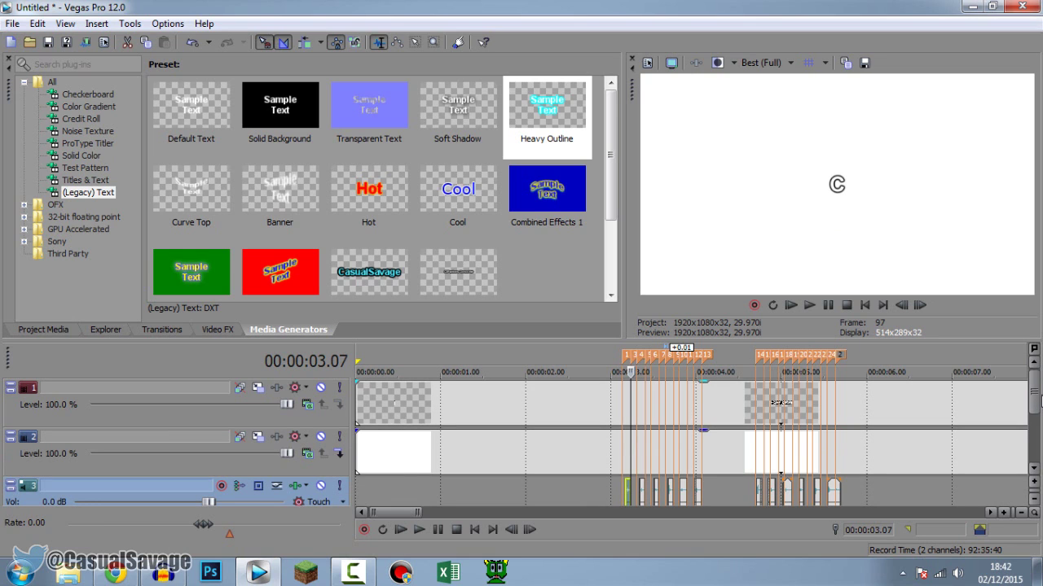